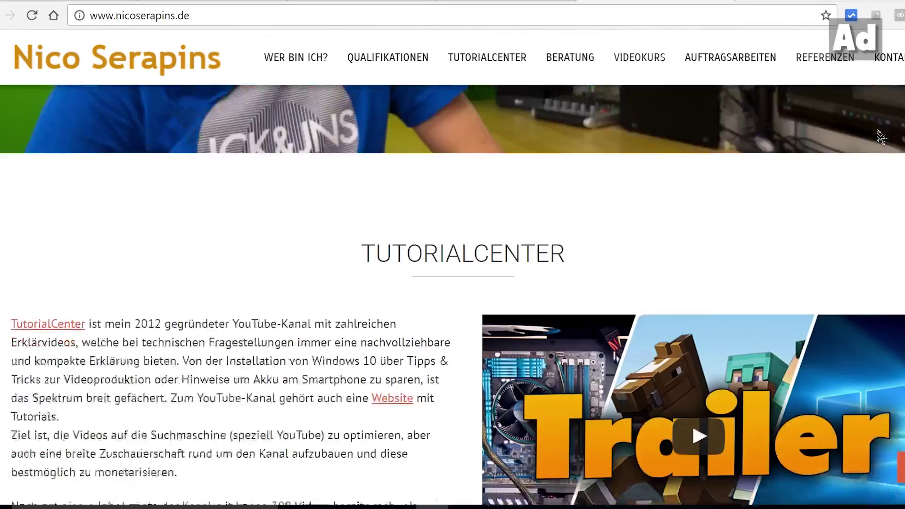
Scroll through example websites, ending on the iamafoodblog.com Corgi Oreos recipe post.
{"action": "scroll", "coordinate": [880, 136], "scroll_direction": "down", "scroll_amount": 8}
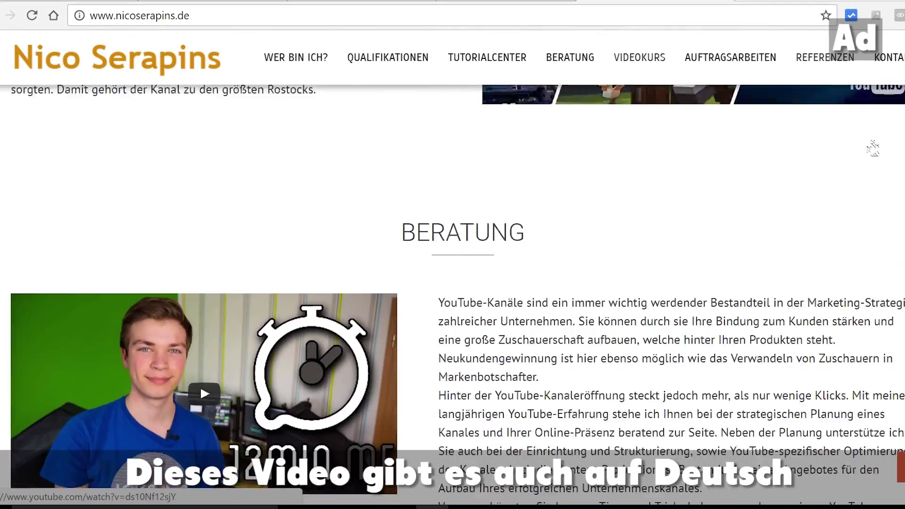
{"action": "scroll", "coordinate": [873, 149], "scroll_direction": "down", "scroll_amount": 8}
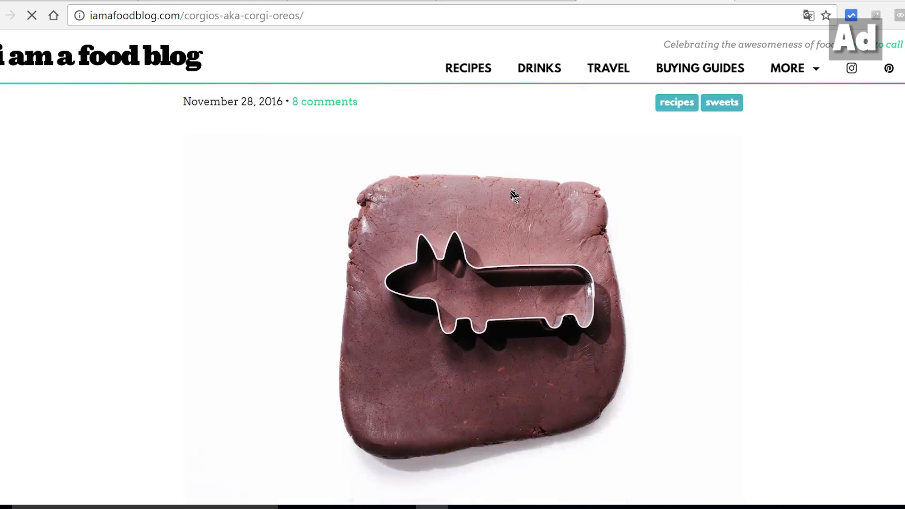
{"action": "scroll", "coordinate": [514, 195], "scroll_direction": "down", "scroll_amount": 10}
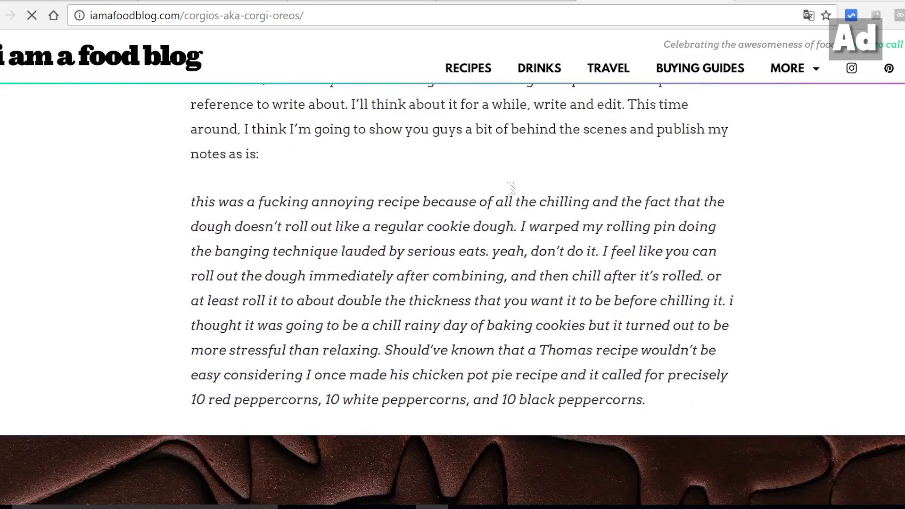
{"action": "scroll", "coordinate": [511, 188], "scroll_direction": "down", "scroll_amount": 3}
{"action": "scroll", "coordinate": [511, 188], "scroll_direction": "down", "scroll_amount": 14}
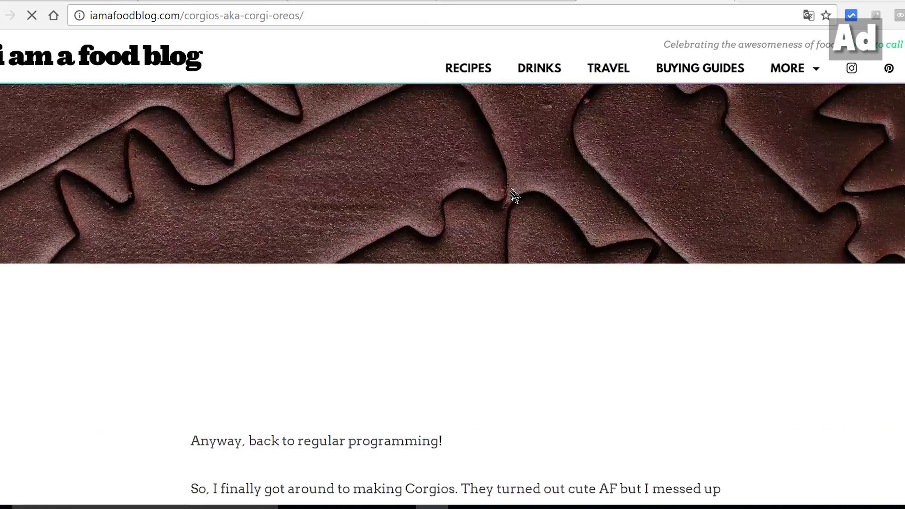
{"action": "scroll", "coordinate": [513, 196], "scroll_direction": "down", "scroll_amount": 12}
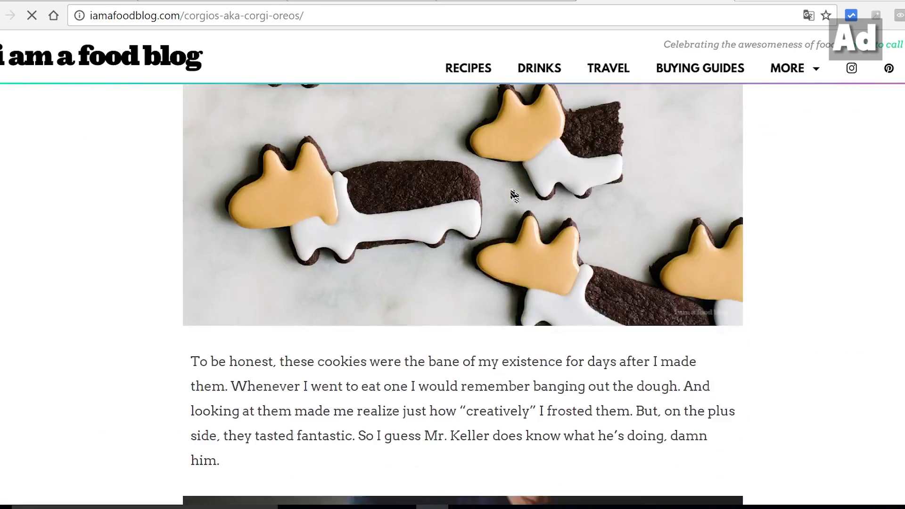
{"action": "scroll", "coordinate": [514, 195], "scroll_direction": "down", "scroll_amount": 3}
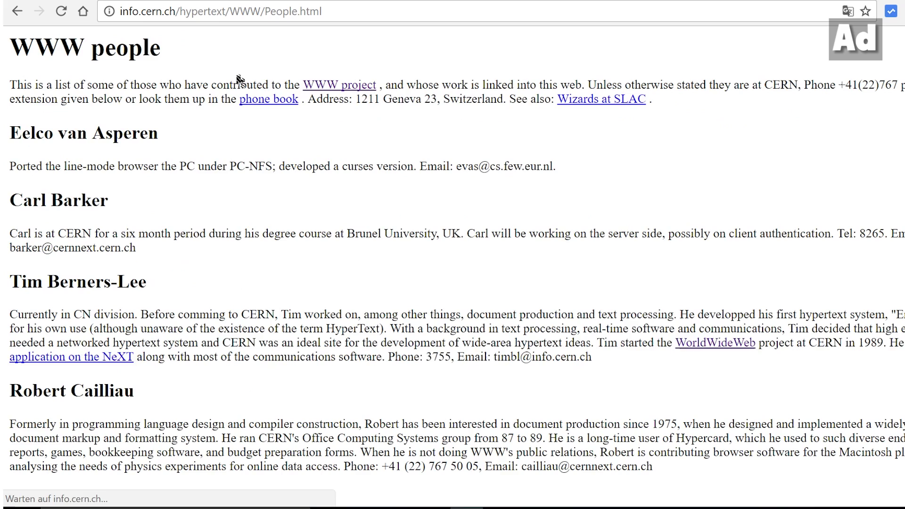
Open and close the site's mobile navigation menu.
{"action": "scroll", "coordinate": [210, 185], "scroll_direction": "down", "scroll_amount": 5}
{"action": "scroll", "coordinate": [208, 184], "scroll_direction": "down", "scroll_amount": 8}
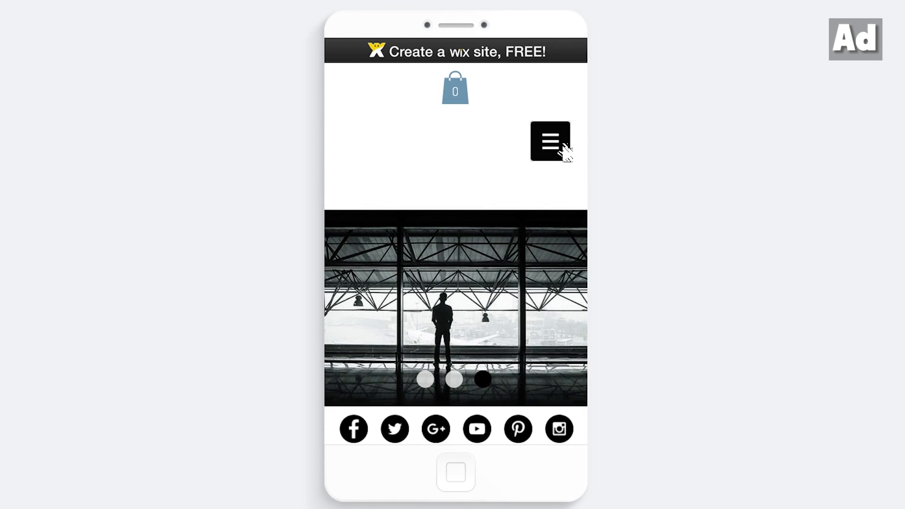
{"action": "left_click", "coordinate": [564, 150]}
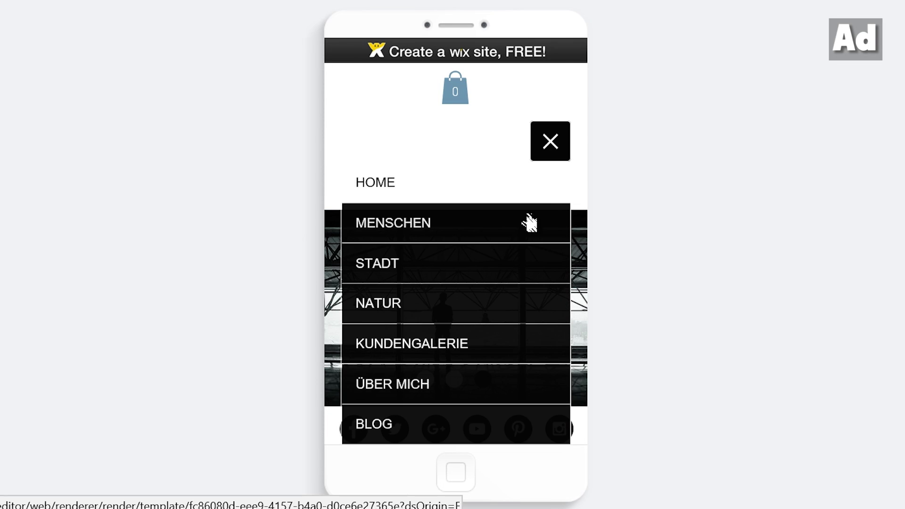
{"action": "left_click", "coordinate": [419, 432]}
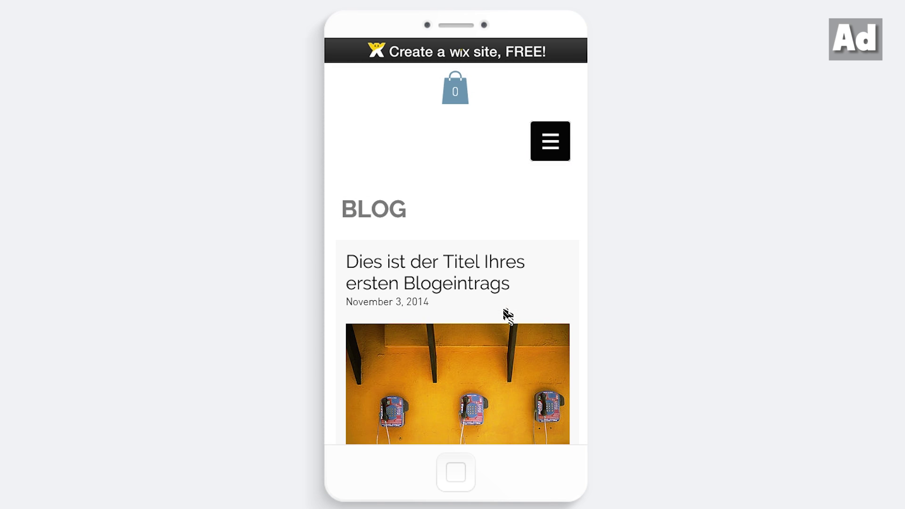
Scroll through the Blog page's sample posts.
{"action": "scroll", "coordinate": [507, 316], "scroll_direction": "down", "scroll_amount": 7}
{"action": "scroll", "coordinate": [505, 316], "scroll_direction": "down", "scroll_amount": 12}
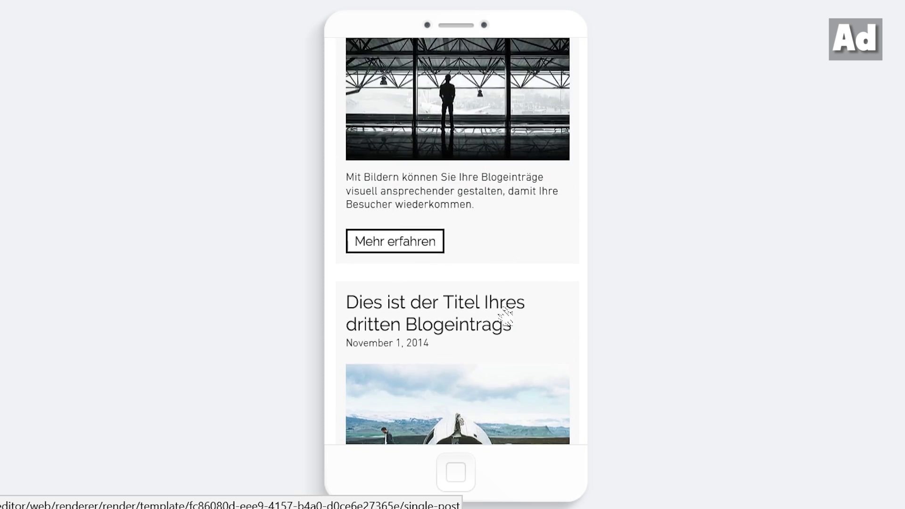
{"action": "scroll", "coordinate": [505, 316], "scroll_direction": "up", "scroll_amount": 15}
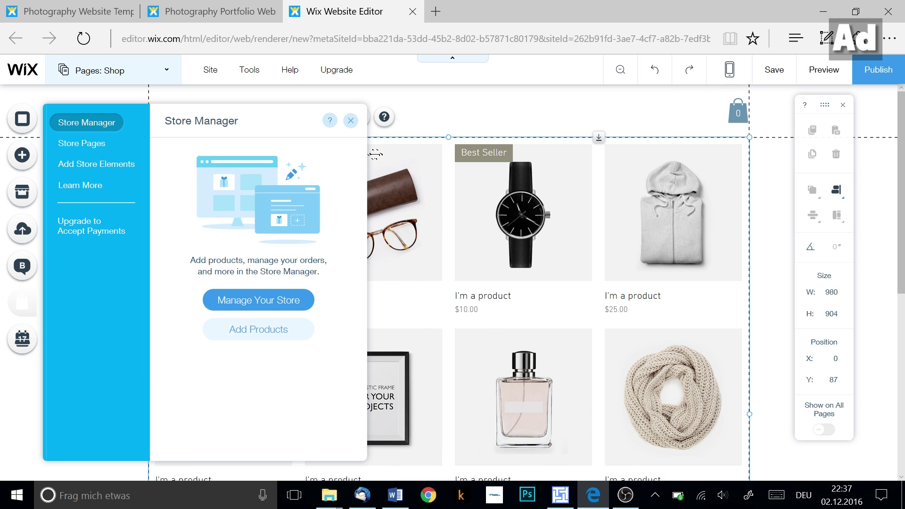
Close Store Manager and scroll the Shop page's product grid down and back up.
{"action": "left_click", "coordinate": [350, 121]}
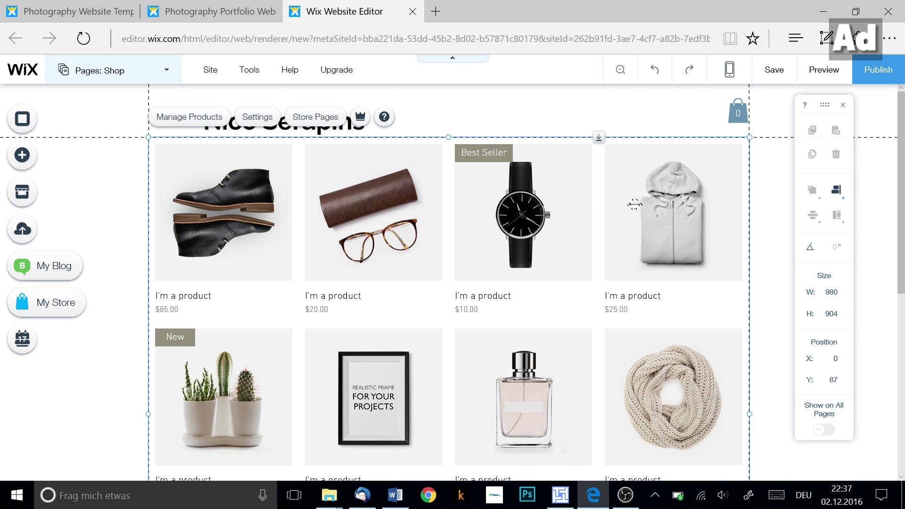
{"action": "scroll", "coordinate": [634, 204], "scroll_direction": "down", "scroll_amount": 7}
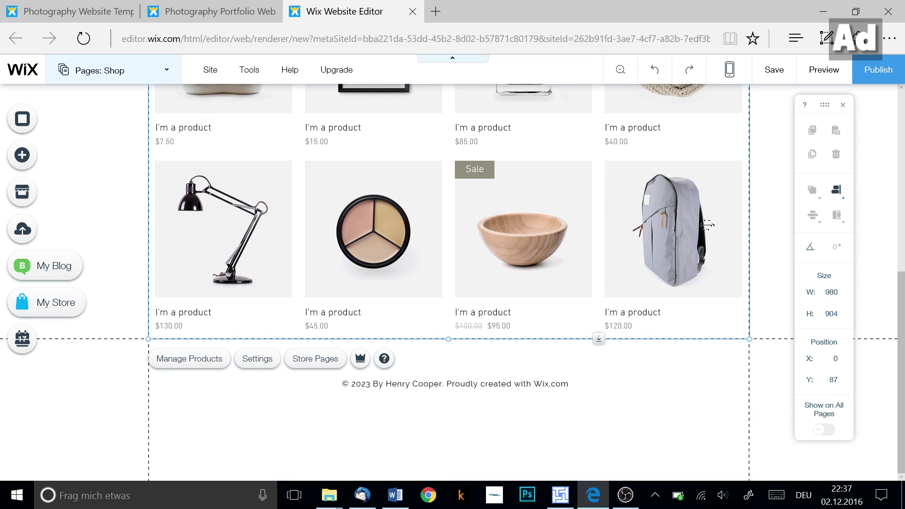
{"action": "scroll", "coordinate": [213, 251], "scroll_direction": "up", "scroll_amount": 6}
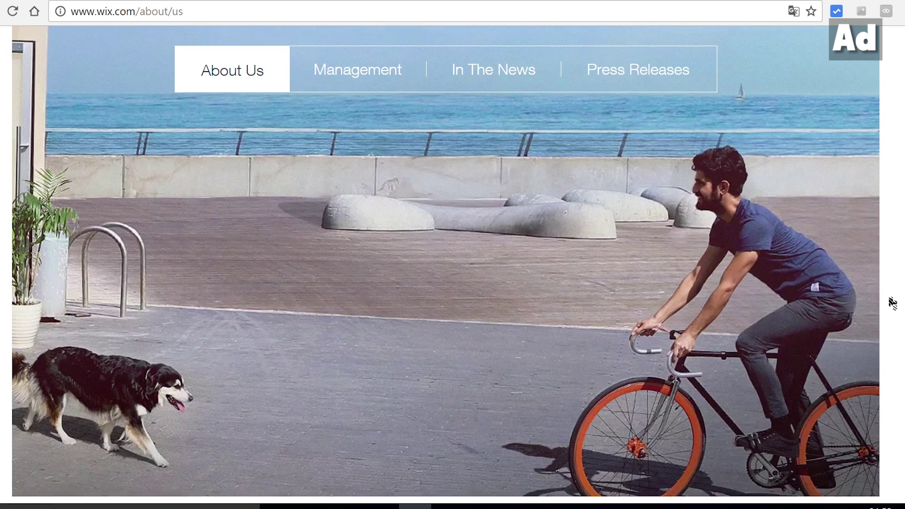
Scroll down the wix.com About Us page past the orange company timeline.
{"action": "scroll", "coordinate": [890, 303], "scroll_direction": "down", "scroll_amount": 5}
{"action": "scroll", "coordinate": [892, 303], "scroll_direction": "down", "scroll_amount": 15}
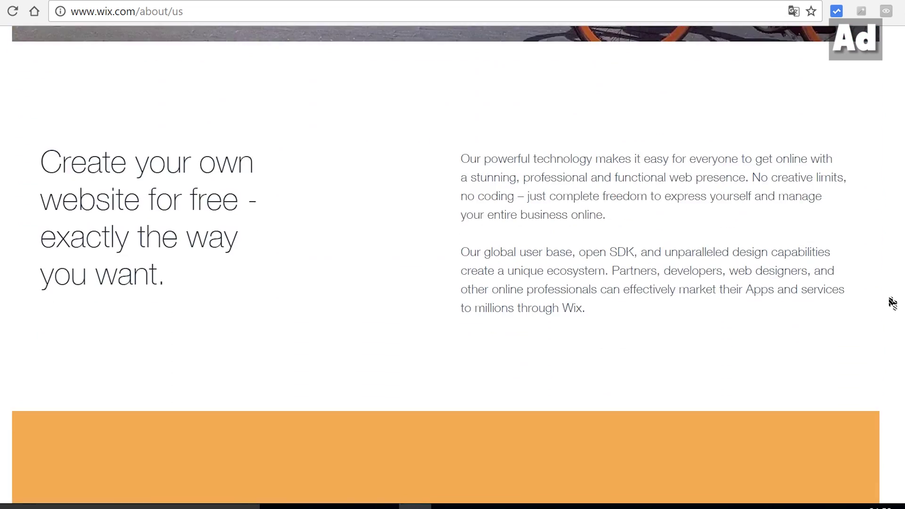
{"action": "scroll", "coordinate": [892, 303], "scroll_direction": "down", "scroll_amount": 9}
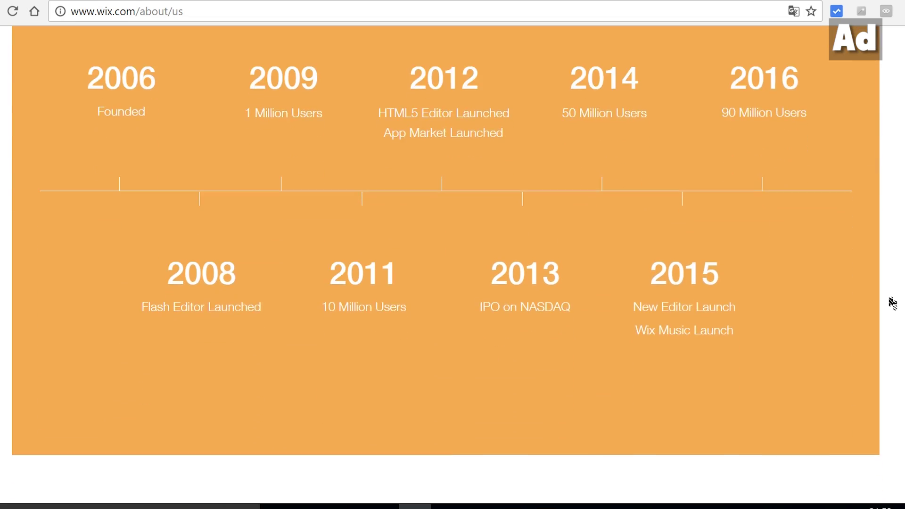
{"action": "scroll", "coordinate": [892, 303], "scroll_direction": "down", "scroll_amount": 10}
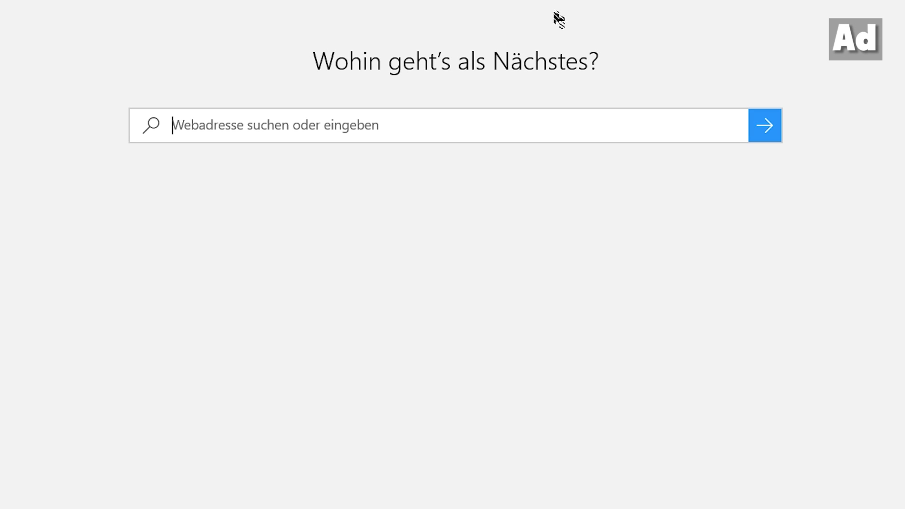
Load wix.com and start creating a new Wix account.
{"action": "type", "text": "ix.com/"}
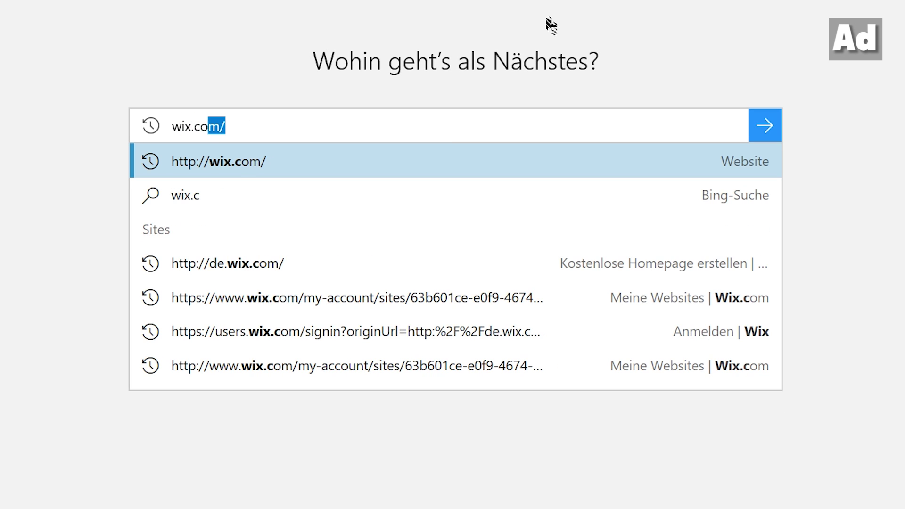
{"action": "key", "text": "Return"}
{"action": "left_click", "coordinate": [437, 311]}
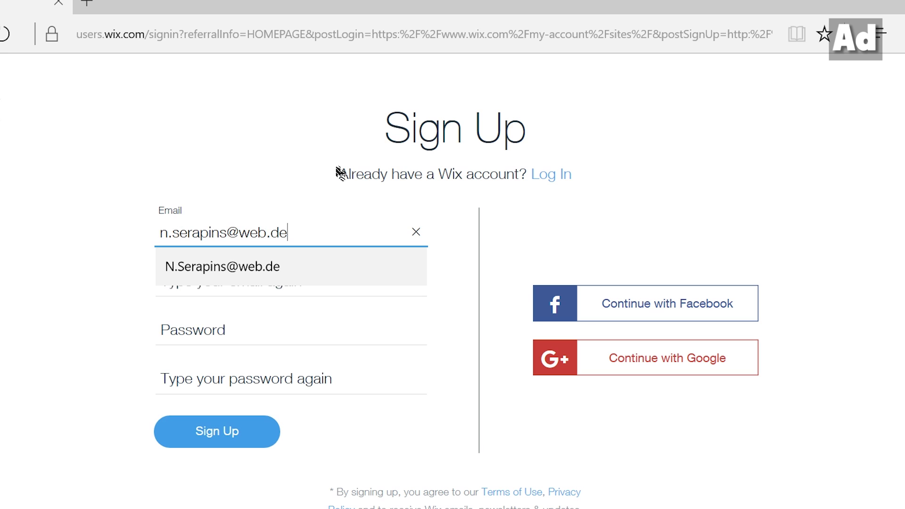
Fill in the sign-up form's e-mail, confirm e-mail, password and repeat-password fields.
{"action": "key", "text": "Tab"}
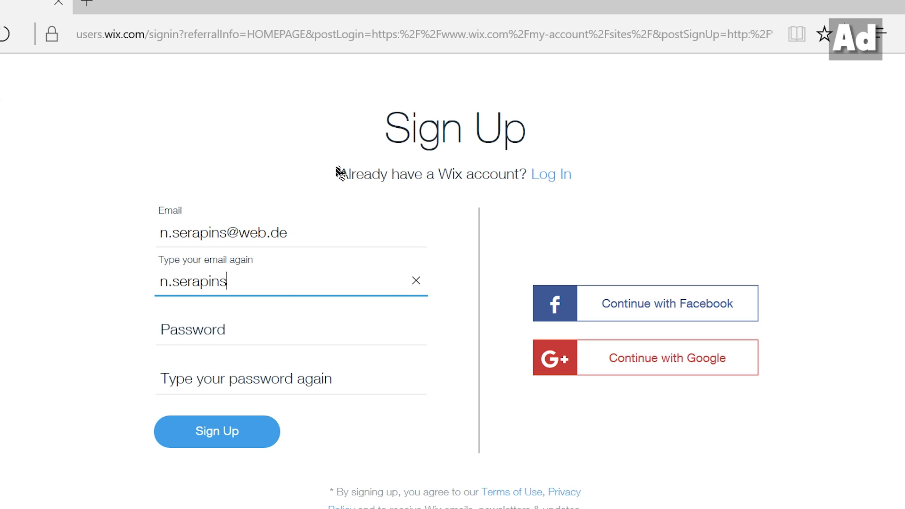
{"action": "key", "text": "Tab"}
{"action": "type", "text": "a"}
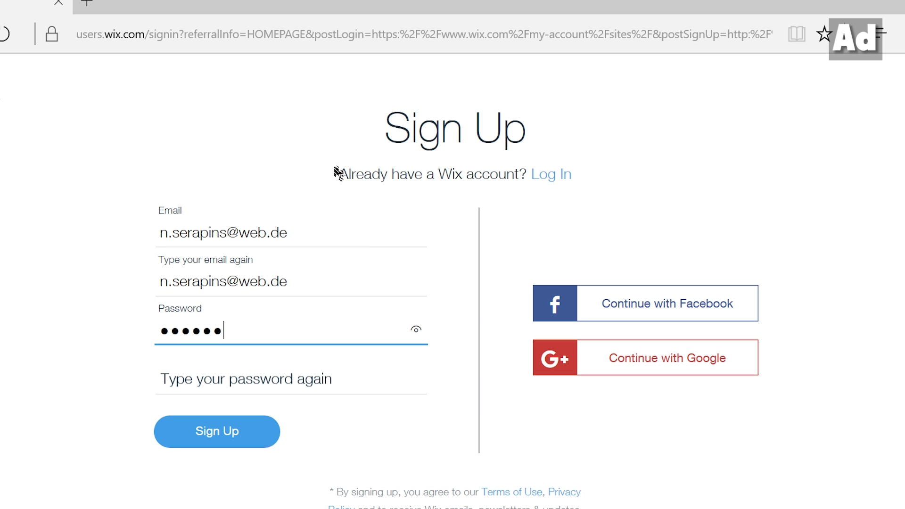
{"action": "key", "text": "Tab"}
{"action": "type", "text": "aa"}
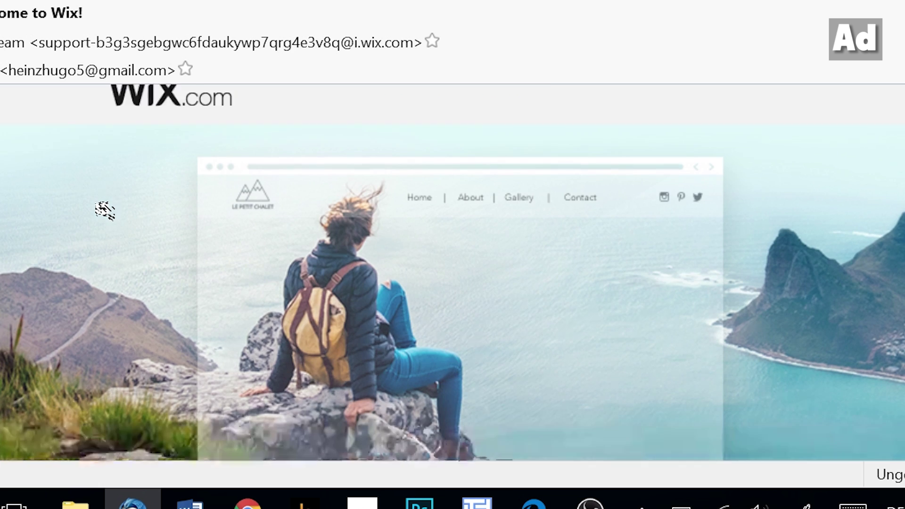
{"action": "scroll", "coordinate": [102, 209], "scroll_direction": "down", "scroll_amount": 5}
{"action": "scroll", "coordinate": [102, 208], "scroll_direction": "down", "scroll_amount": 3}
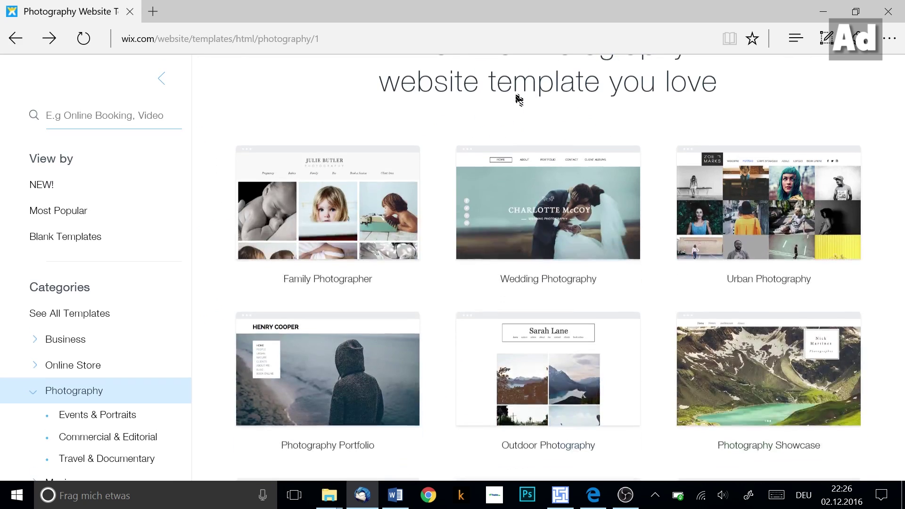
Browse the Photography templates and bring up the free Photography Portfolio template's description.
{"action": "scroll", "coordinate": [519, 99], "scroll_direction": "down", "scroll_amount": 3}
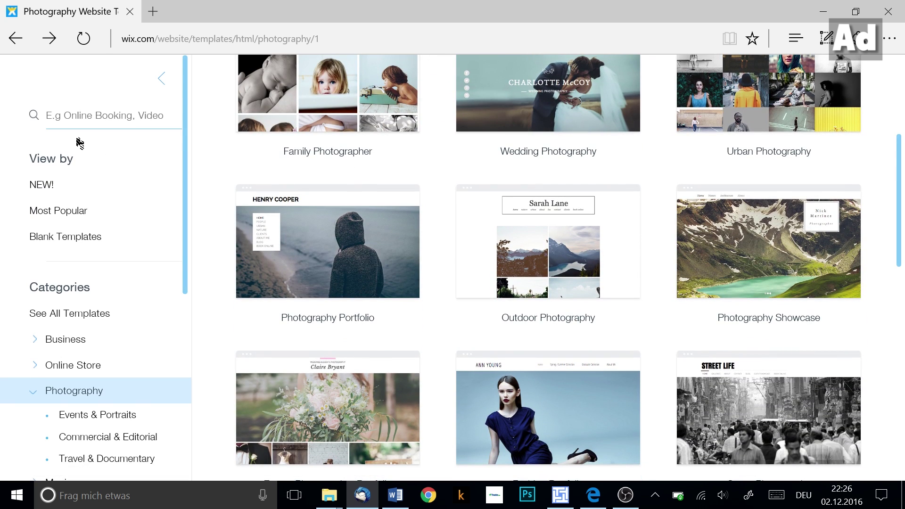
{"action": "scroll", "coordinate": [79, 143], "scroll_direction": "down", "scroll_amount": 7}
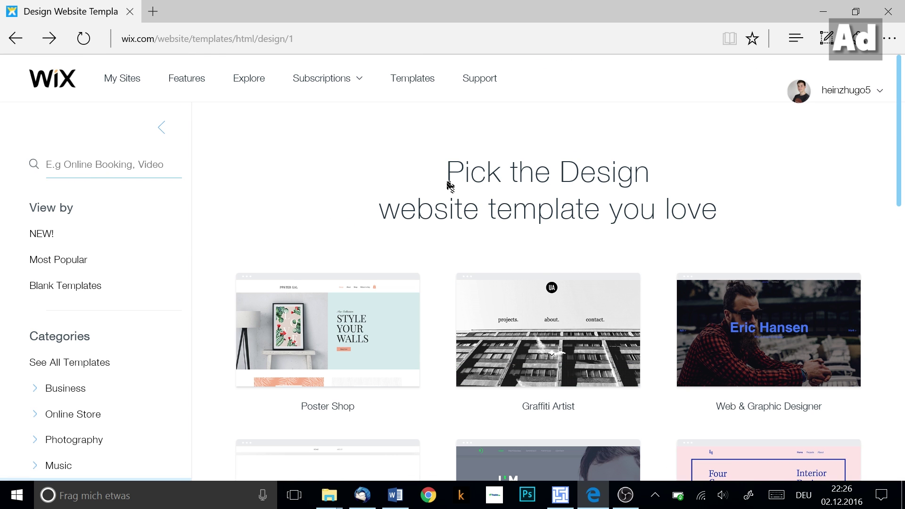
{"action": "scroll", "coordinate": [450, 187], "scroll_direction": "down", "scroll_amount": 10}
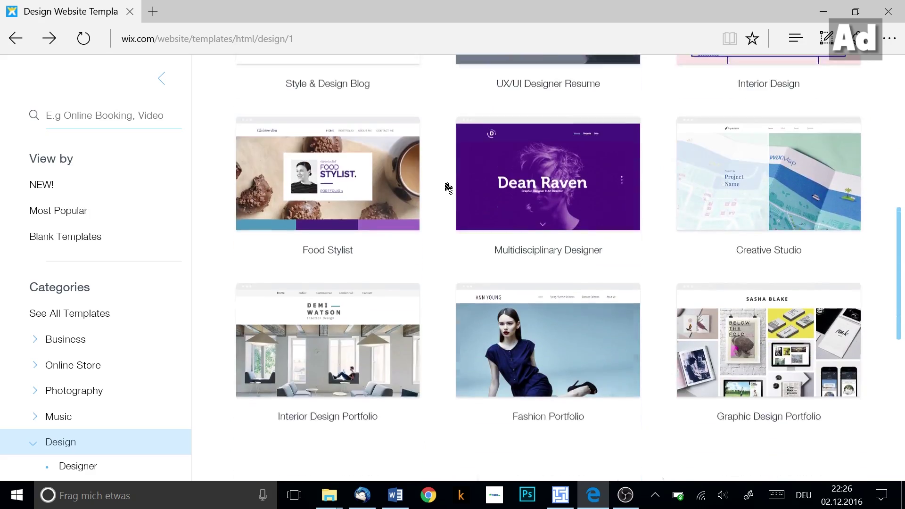
{"action": "scroll", "coordinate": [450, 186], "scroll_direction": "up", "scroll_amount": 10}
{"action": "key", "text": "alt+Right"}
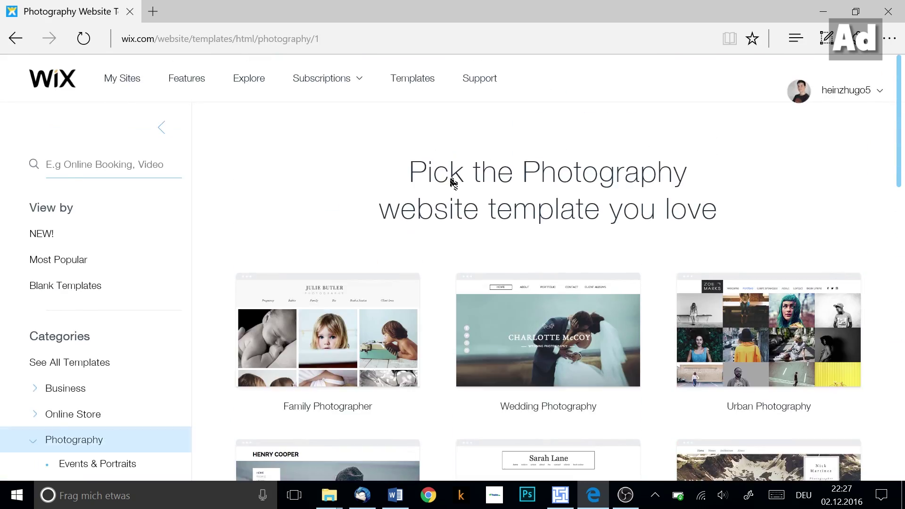
{"action": "scroll", "coordinate": [452, 183], "scroll_direction": "down", "scroll_amount": 4}
{"action": "mouse_move", "coordinate": [294, 319]}
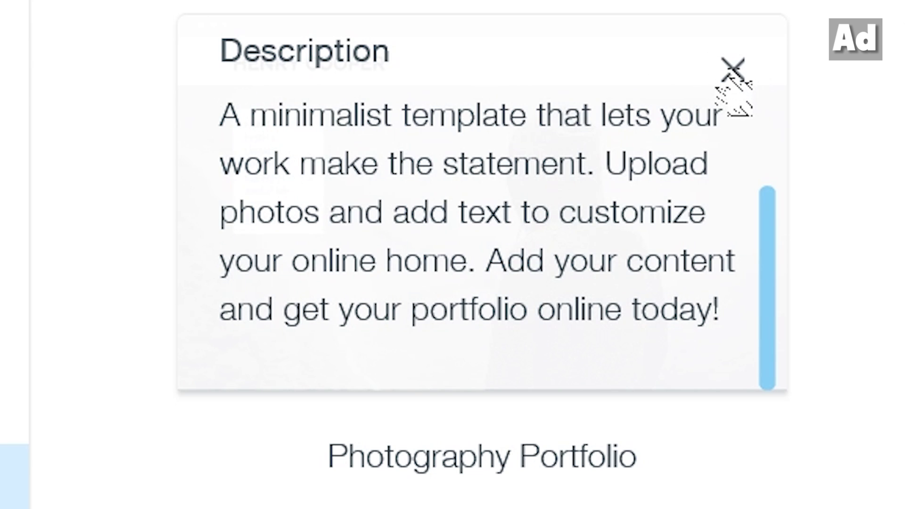
Close the description and preview the Photography Portfolio template's URBAN gallery page.
{"action": "left_click", "coordinate": [732, 69]}
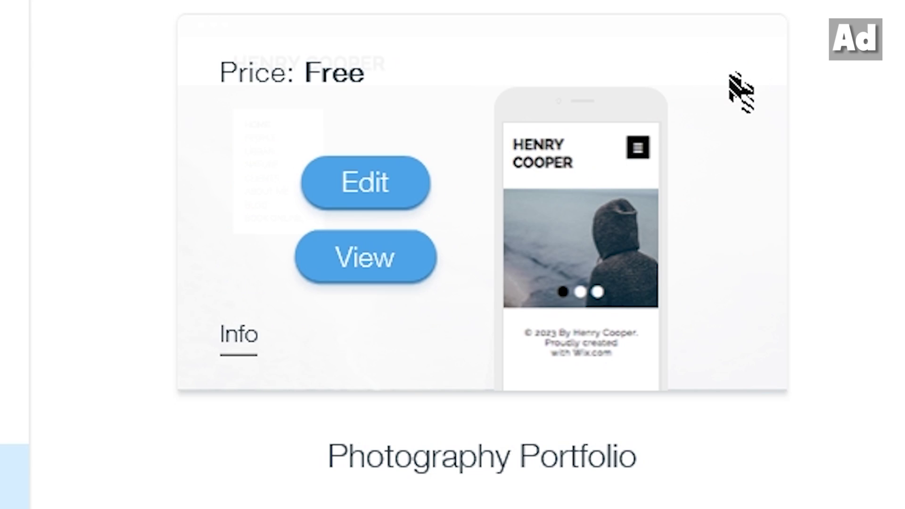
{"action": "left_click", "coordinate": [380, 250]}
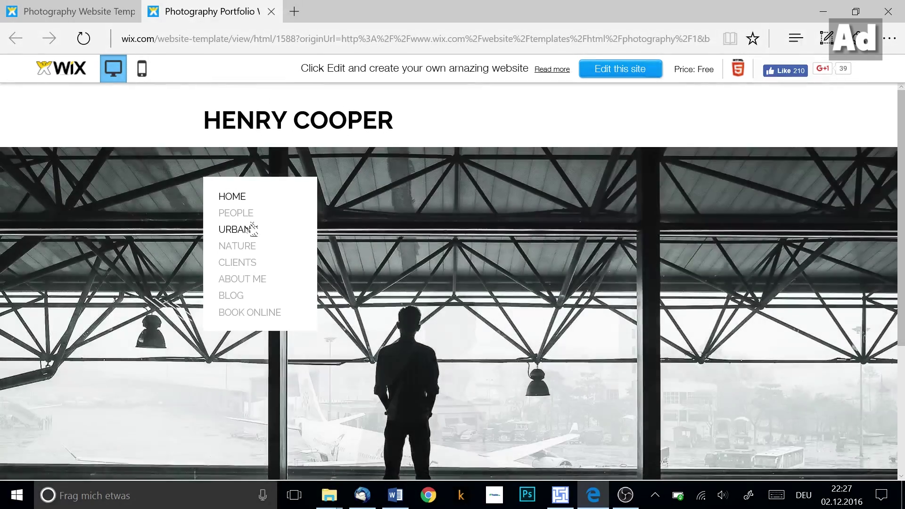
{"action": "left_click", "coordinate": [251, 229]}
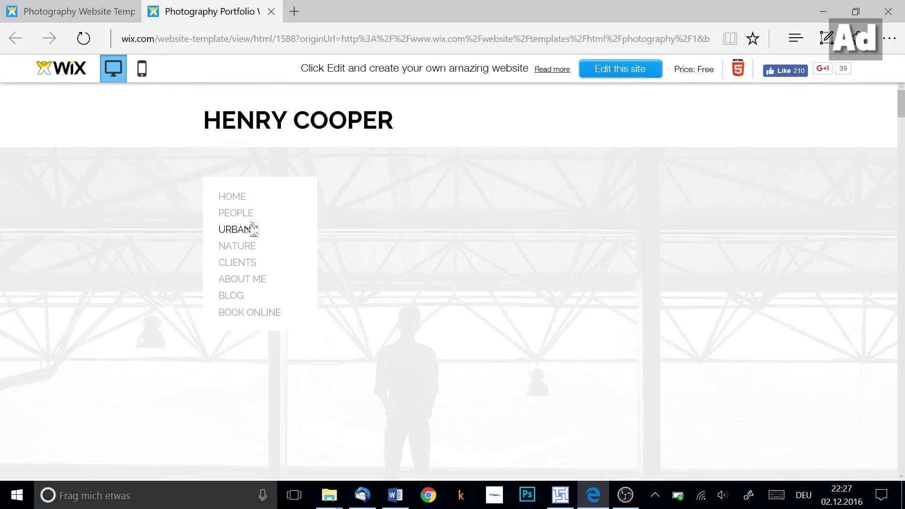
In mobile view, go to the CLIENTS page through the hamburger menu.
{"action": "scroll", "coordinate": [354, 216], "scroll_direction": "down", "scroll_amount": 15}
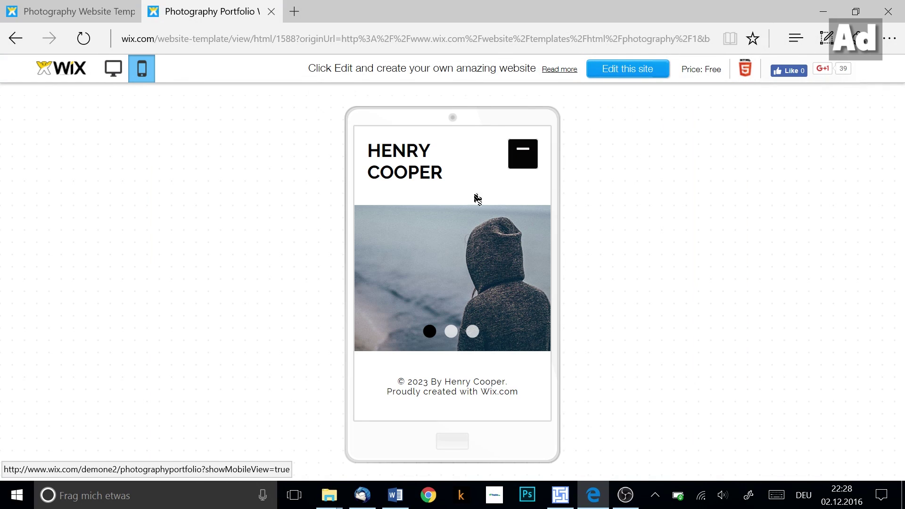
{"action": "left_click", "coordinate": [523, 164]}
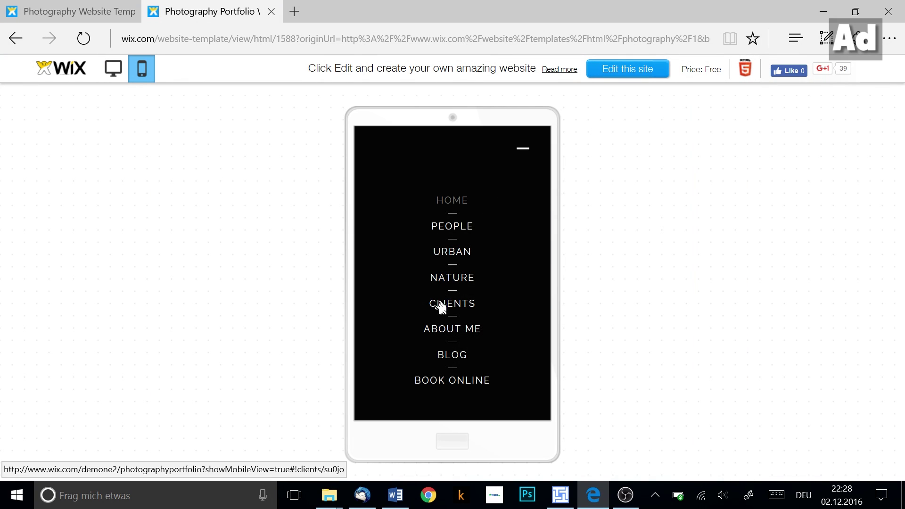
{"action": "left_click", "coordinate": [441, 306]}
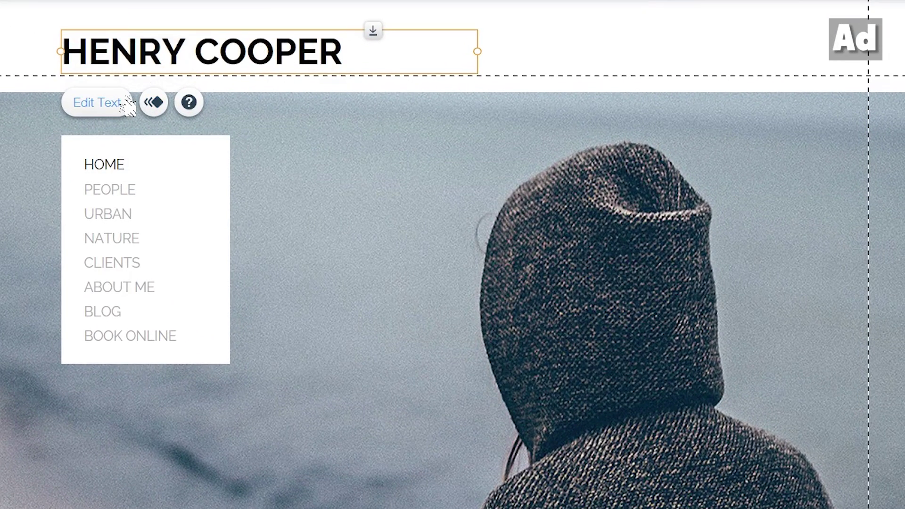
Change the site title to the owner's name in 54 px italic and review its animation choices.
{"action": "left_click", "coordinate": [127, 105]}
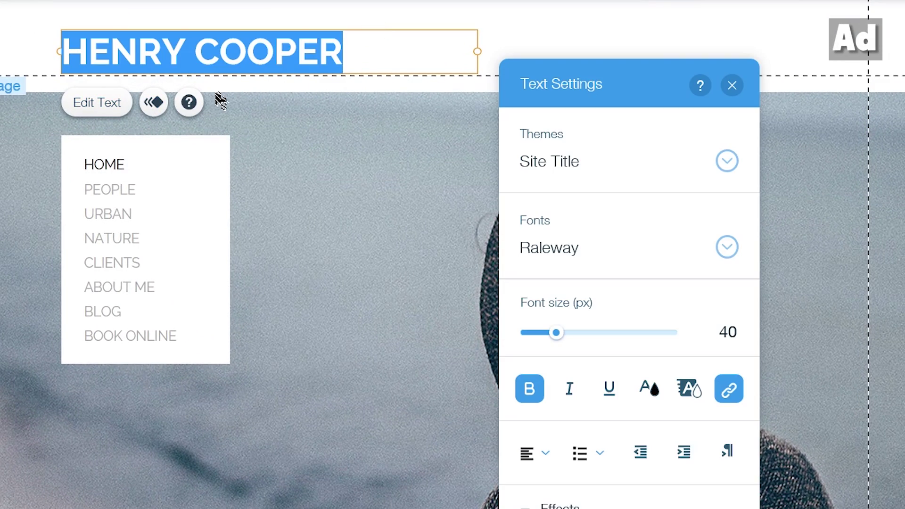
{"action": "type", "text": "Nico Serapins"}
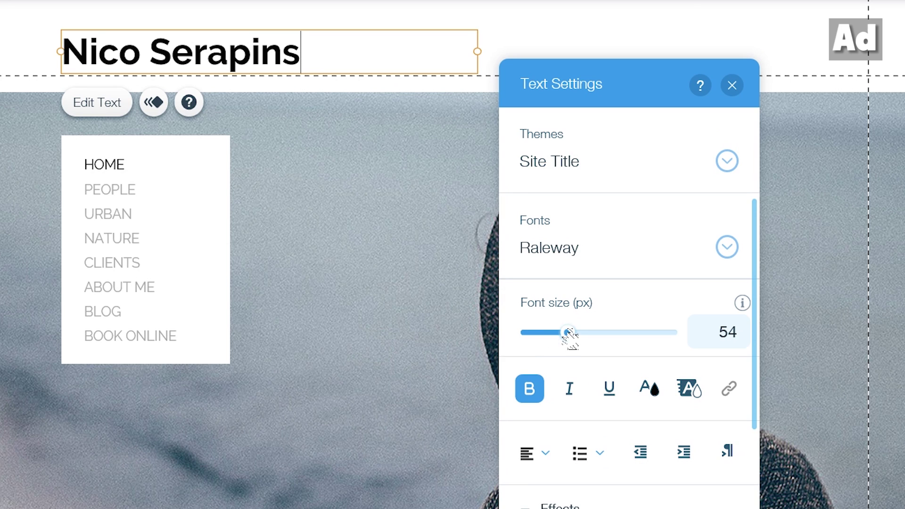
{"action": "left_click", "coordinate": [569, 391]}
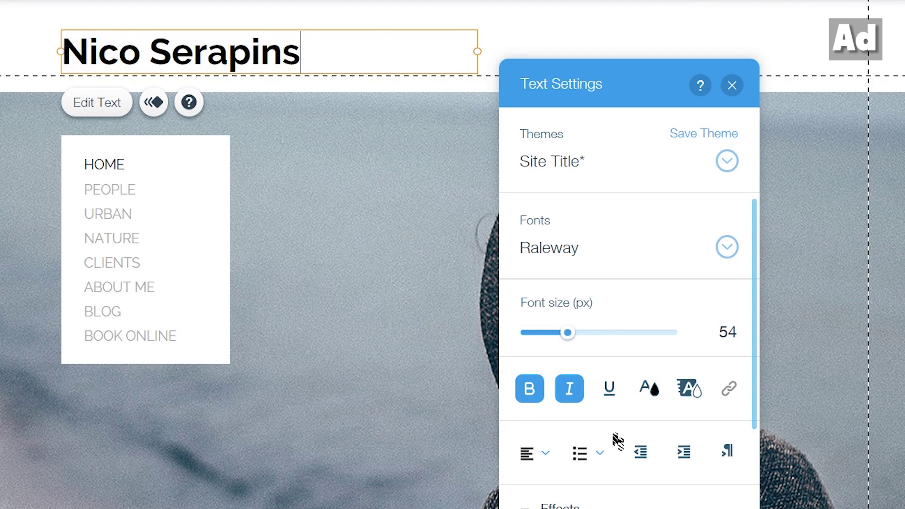
{"action": "key", "text": "Escape"}
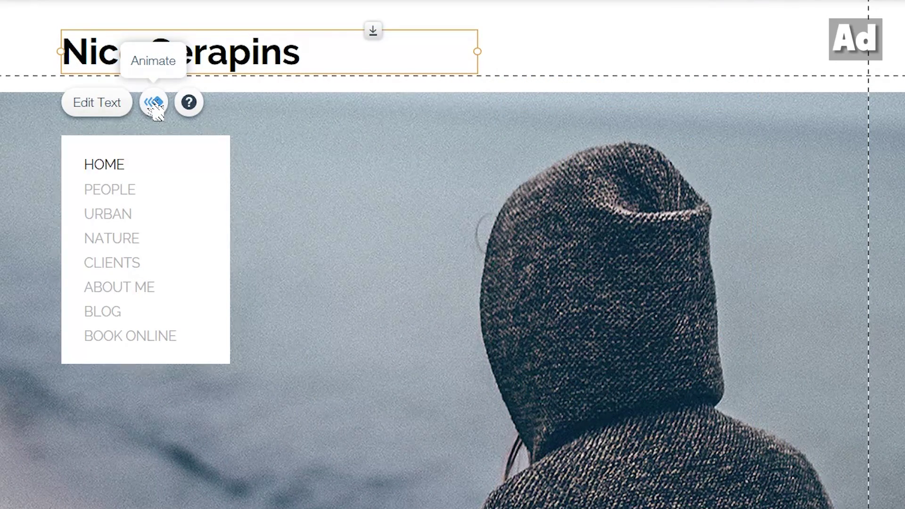
{"action": "left_click", "coordinate": [155, 104]}
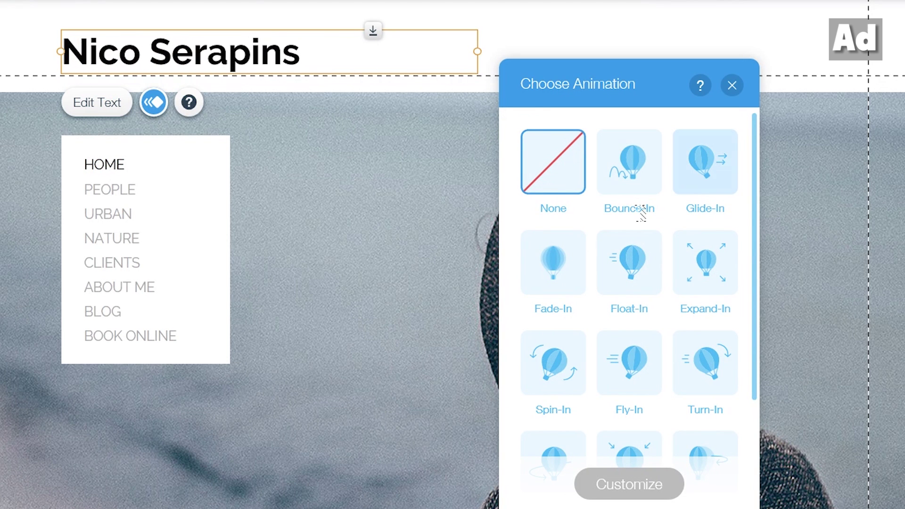
{"action": "left_click", "coordinate": [475, 212]}
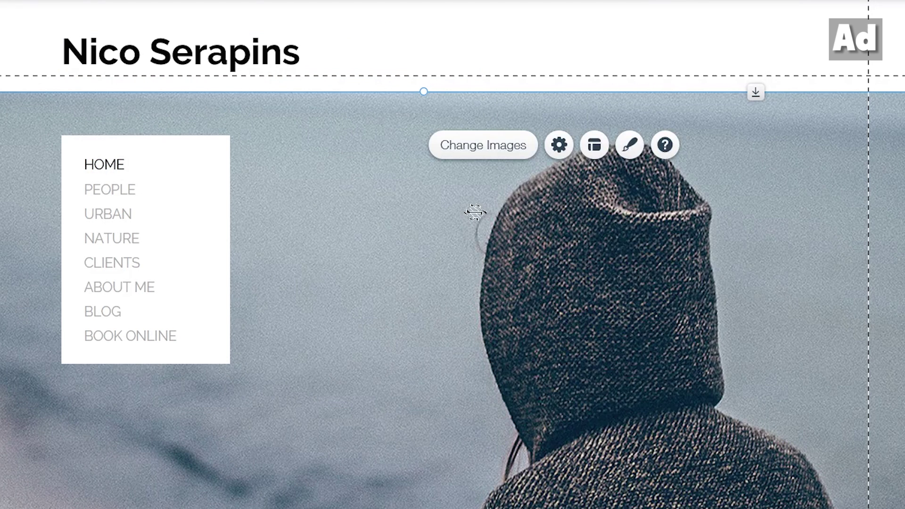
{"action": "left_click", "coordinate": [492, 156]}
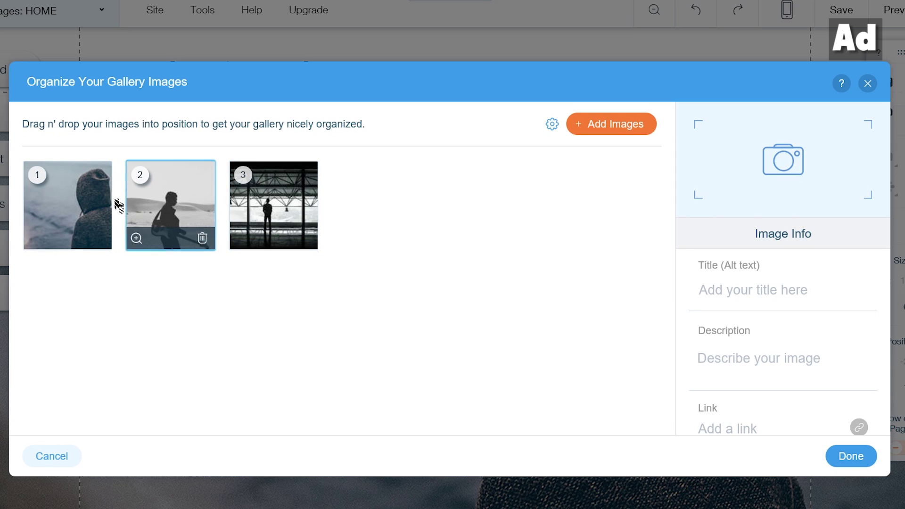
{"action": "left_click", "coordinate": [78, 204]}
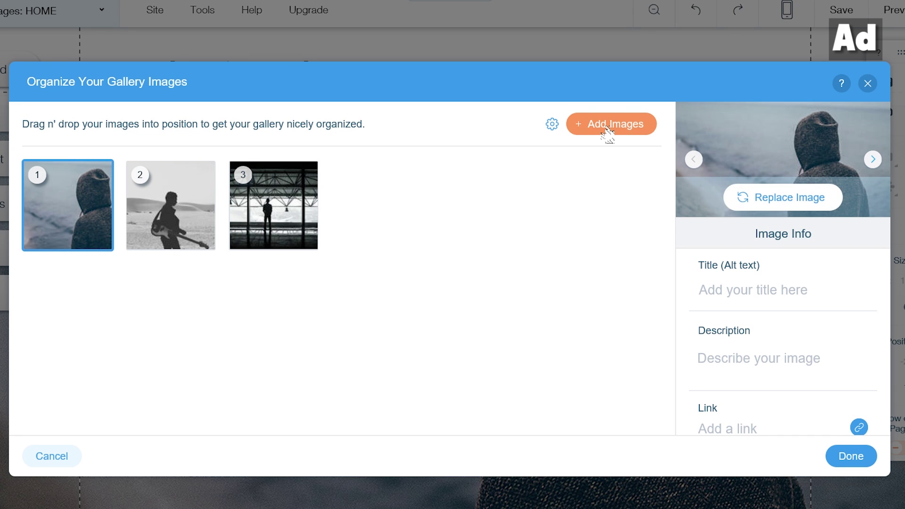
{"action": "left_click", "coordinate": [868, 84]}
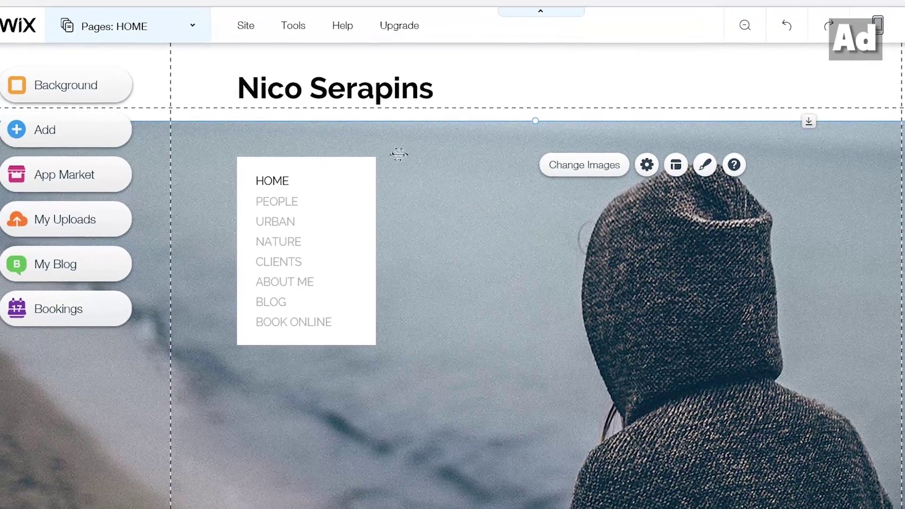
Make Floating Particles the HOME page's background video.
{"action": "left_click", "coordinate": [102, 90]}
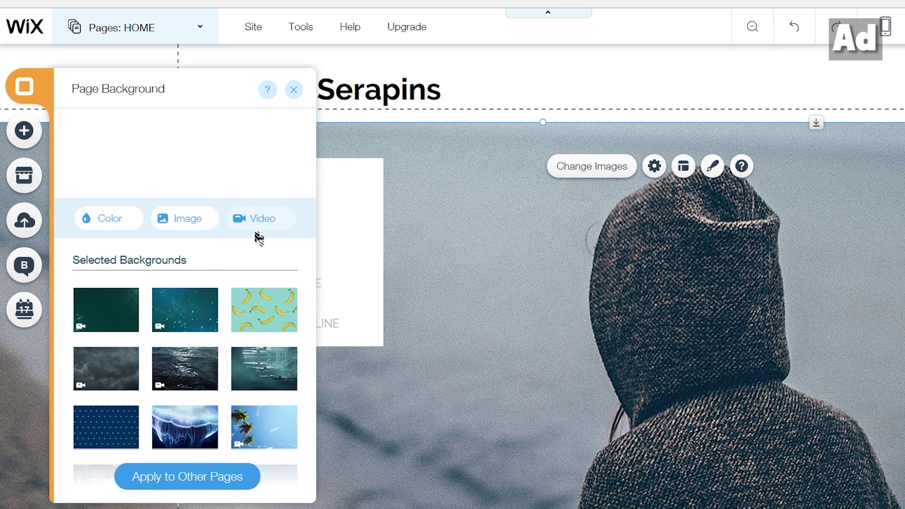
{"action": "mouse_move", "coordinate": [194, 314]}
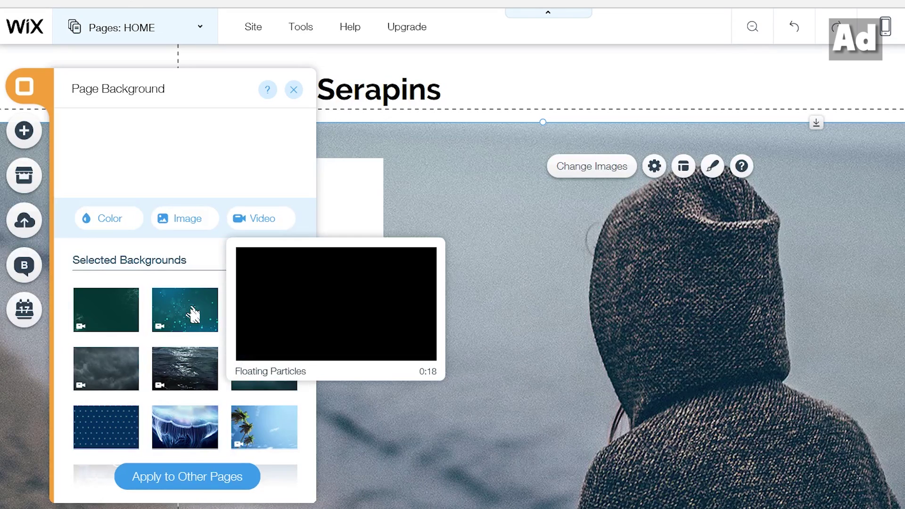
{"action": "left_click", "coordinate": [193, 314]}
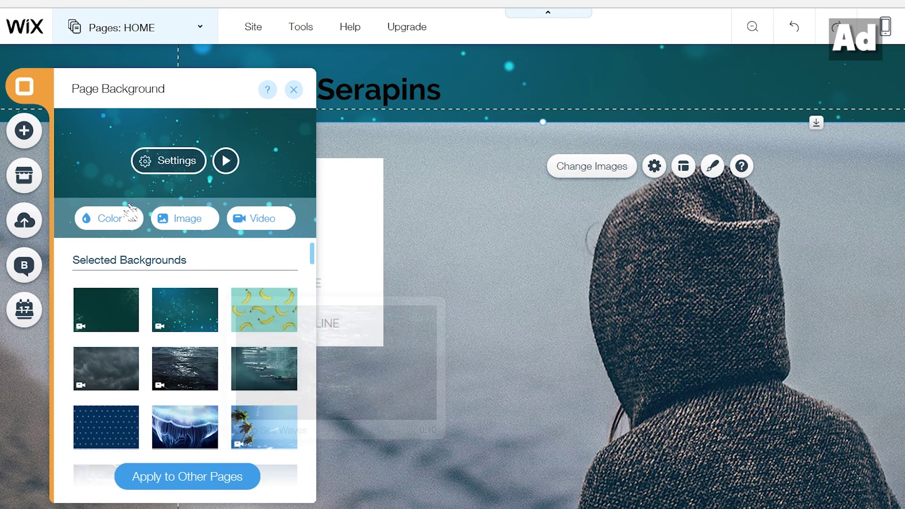
Set the video's colour overlay to 37%, play speed 0.50x and a diagonal-line pattern.
{"action": "left_click", "coordinate": [149, 174]}
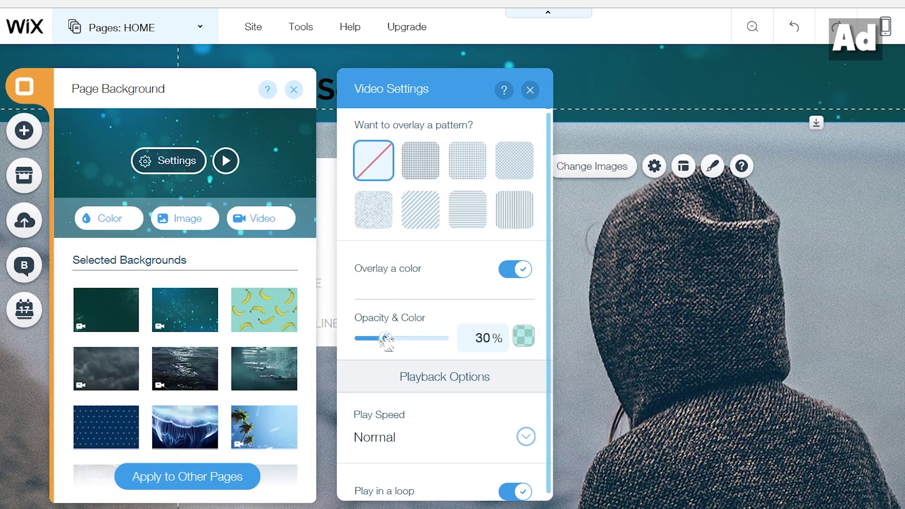
{"action": "left_click_drag", "start_coordinate": [386, 339], "coordinate": [394, 339]}
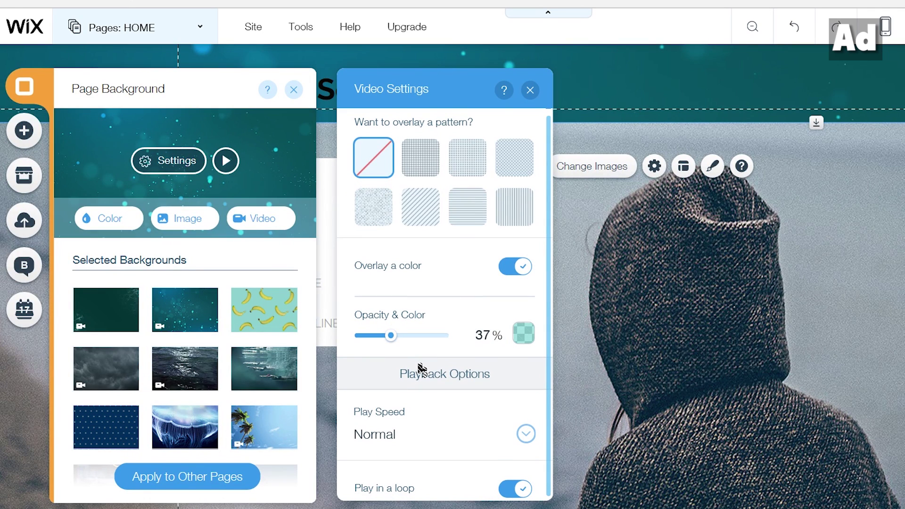
{"action": "left_click", "coordinate": [526, 433]}
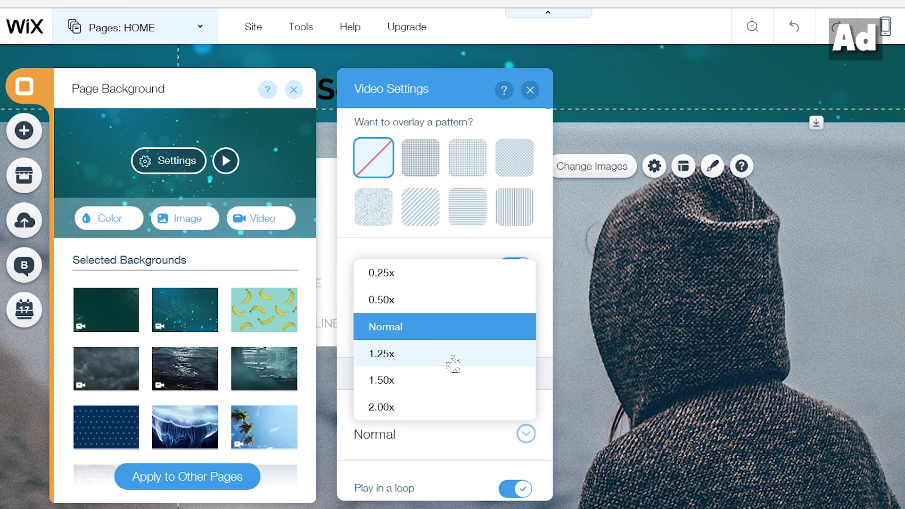
{"action": "left_click", "coordinate": [418, 304]}
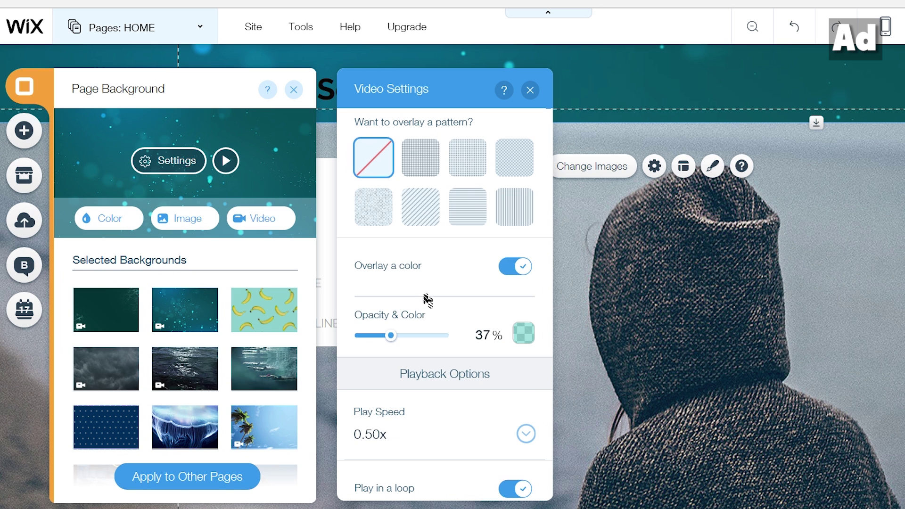
{"action": "left_click", "coordinate": [470, 220]}
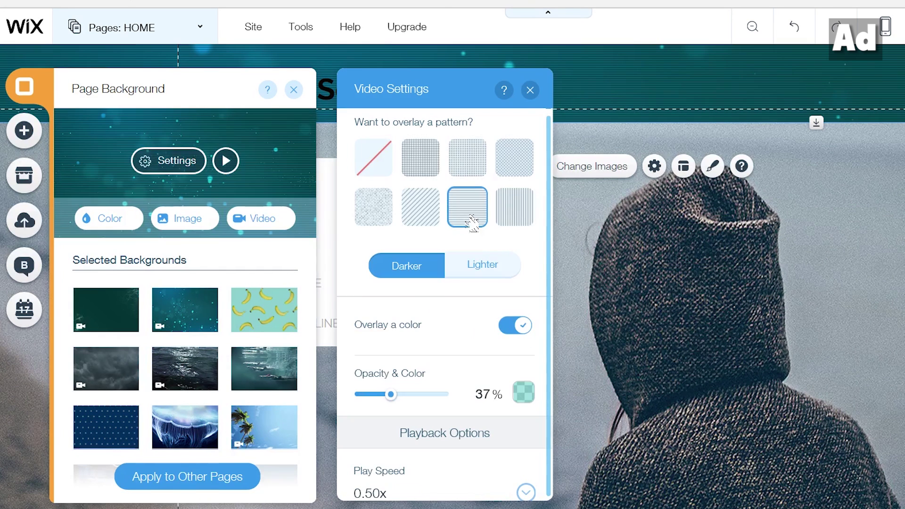
{"action": "left_click", "coordinate": [427, 222]}
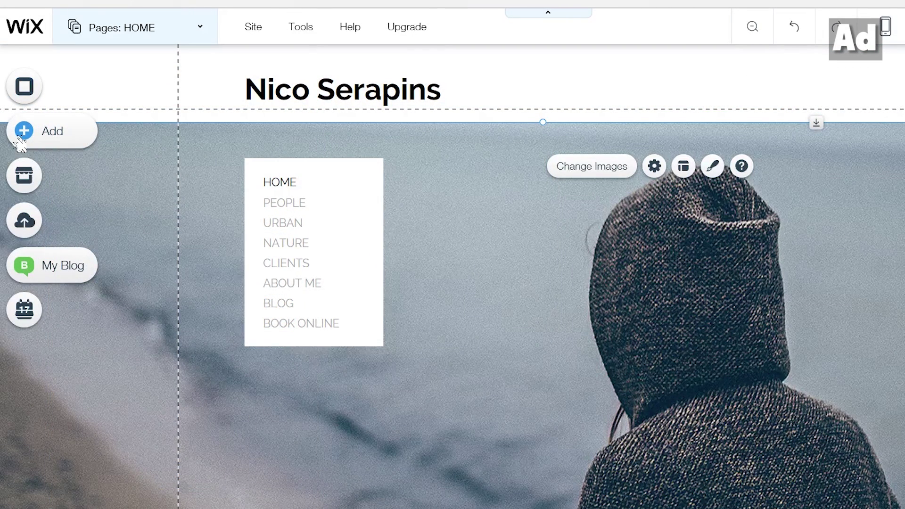
Add a title starting 'My' on the hero image plus a six-icon social bar, opening its links.
{"action": "left_click", "coordinate": [20, 142]}
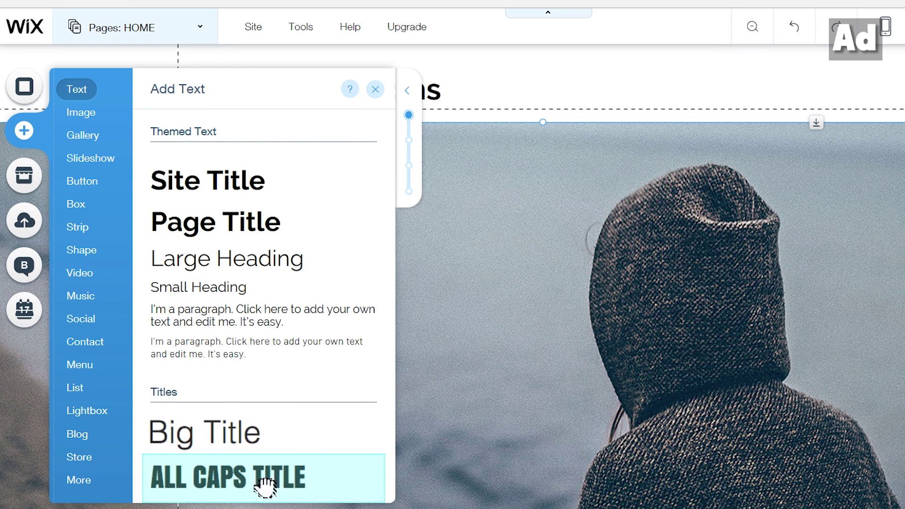
{"action": "left_click_drag", "start_coordinate": [263, 477], "coordinate": [575, 371]}
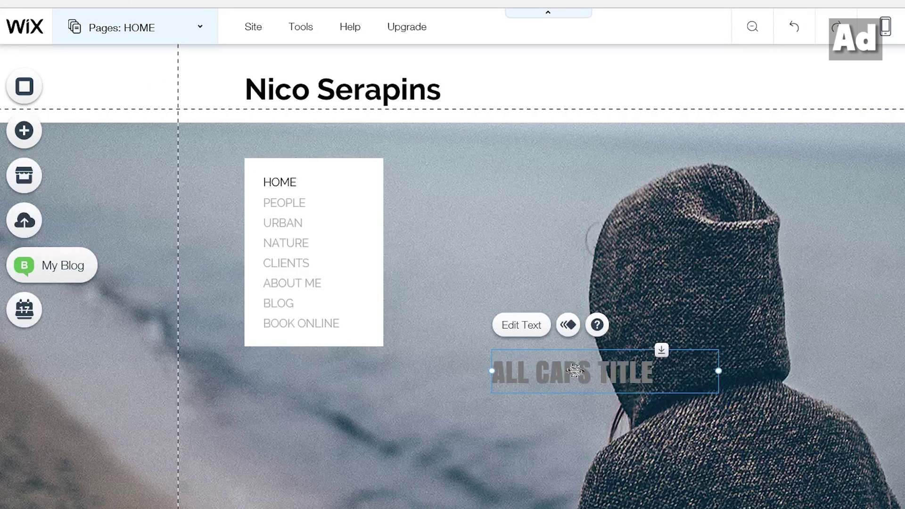
{"action": "left_click", "coordinate": [528, 327]}
{"action": "type", "text": "My"}
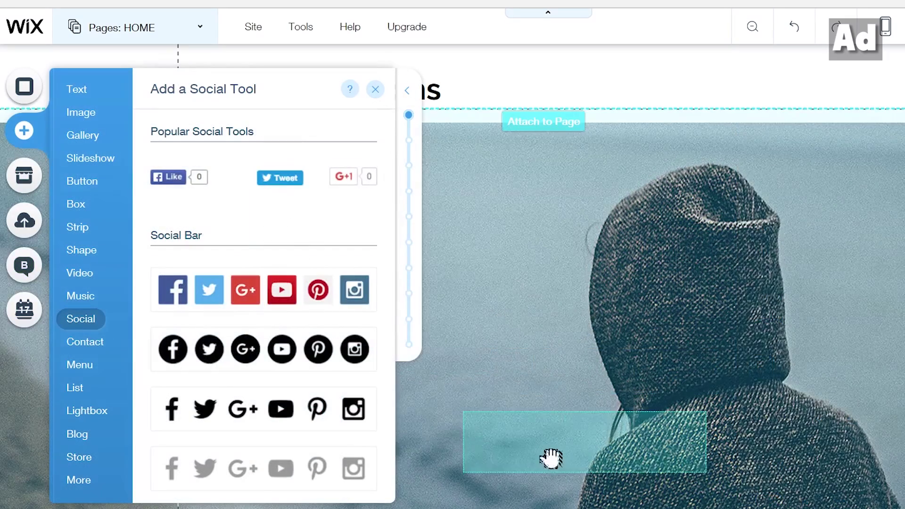
{"action": "left_click_drag", "start_coordinate": [549, 457], "coordinate": [513, 477]}
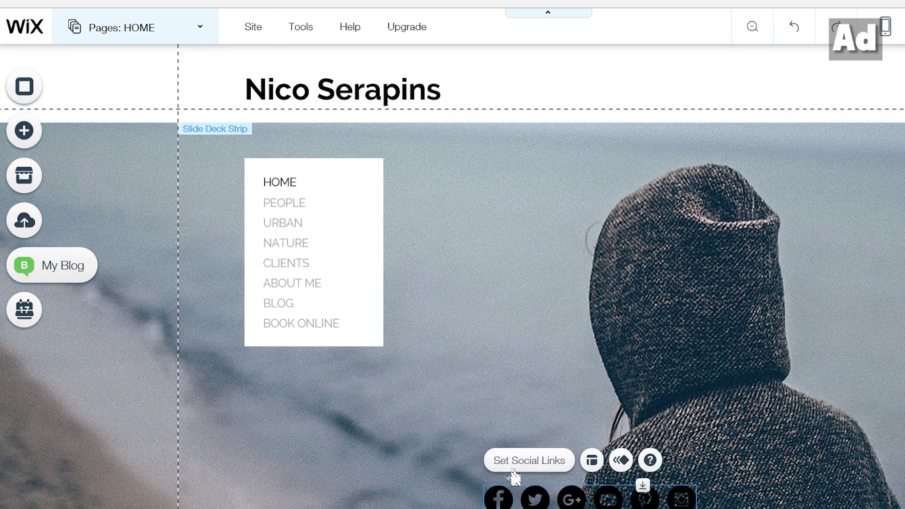
{"action": "left_click", "coordinate": [514, 469]}
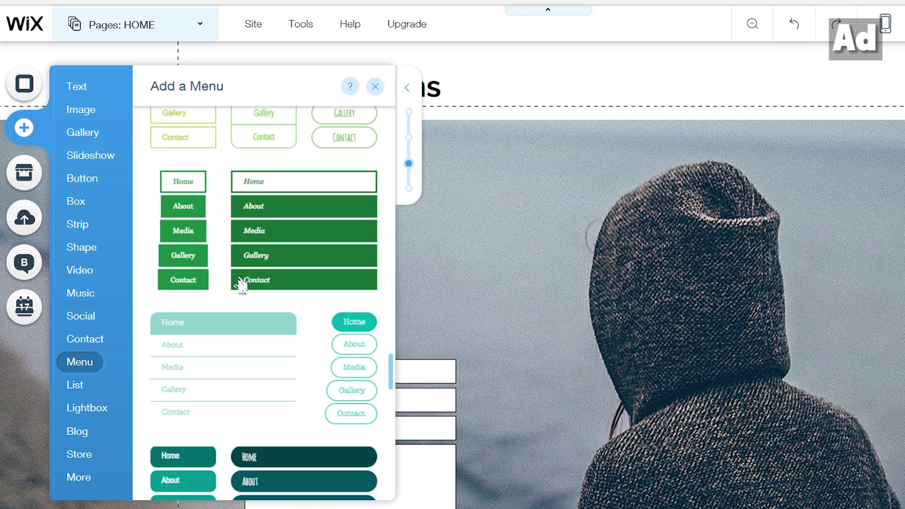
Place a dark brown vertical menu design on the hero image and stretch it taller.
{"action": "scroll", "coordinate": [238, 282], "scroll_direction": "down", "scroll_amount": 5}
{"action": "scroll", "coordinate": [240, 284], "scroll_direction": "down", "scroll_amount": 4}
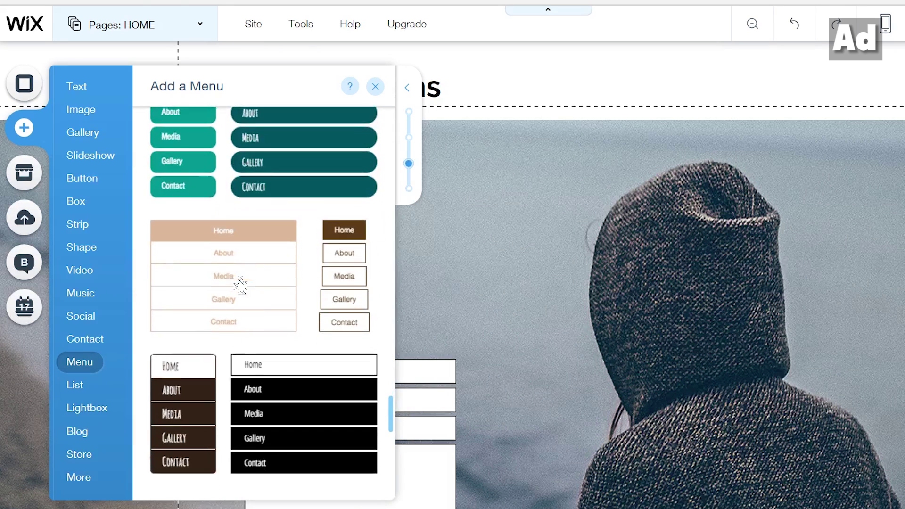
{"action": "scroll", "coordinate": [240, 284], "scroll_direction": "down", "scroll_amount": 6}
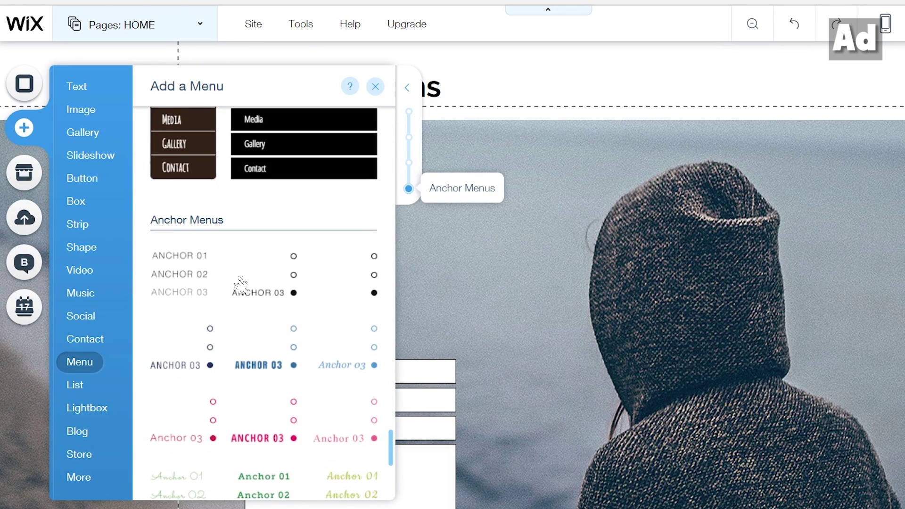
{"action": "scroll", "coordinate": [240, 284], "scroll_direction": "up", "scroll_amount": 4}
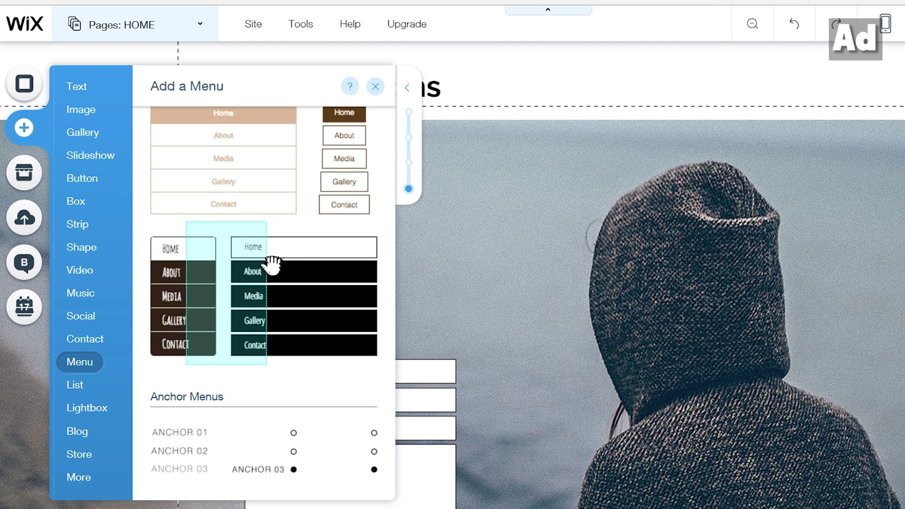
{"action": "left_click_drag", "start_coordinate": [273, 265], "coordinate": [517, 228]}
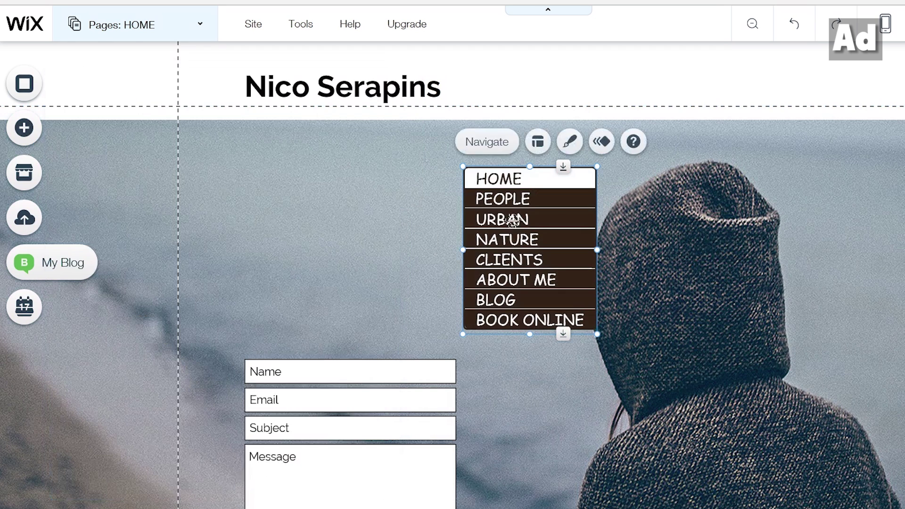
{"action": "left_click_drag", "start_coordinate": [515, 168], "coordinate": [289, 180]}
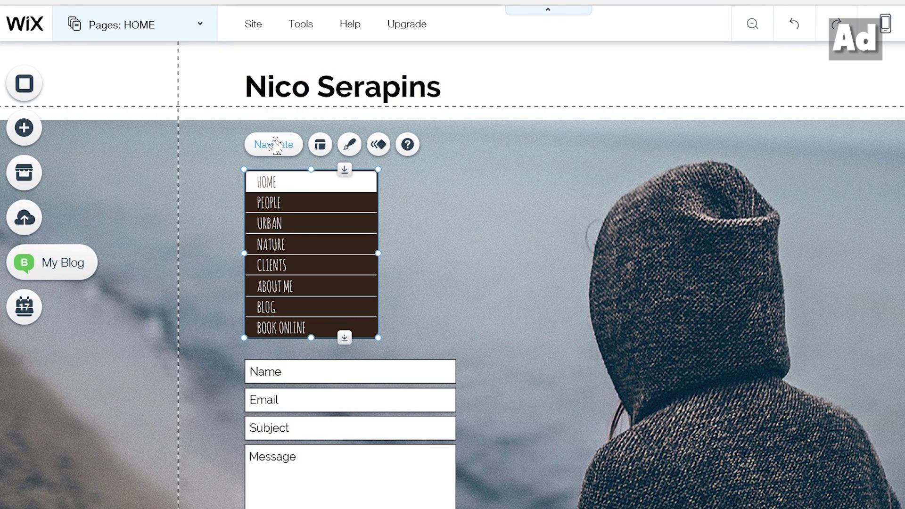
Move URBAN above PEOPLE in the page order and make the HOME page members-only.
{"action": "left_click", "coordinate": [275, 144]}
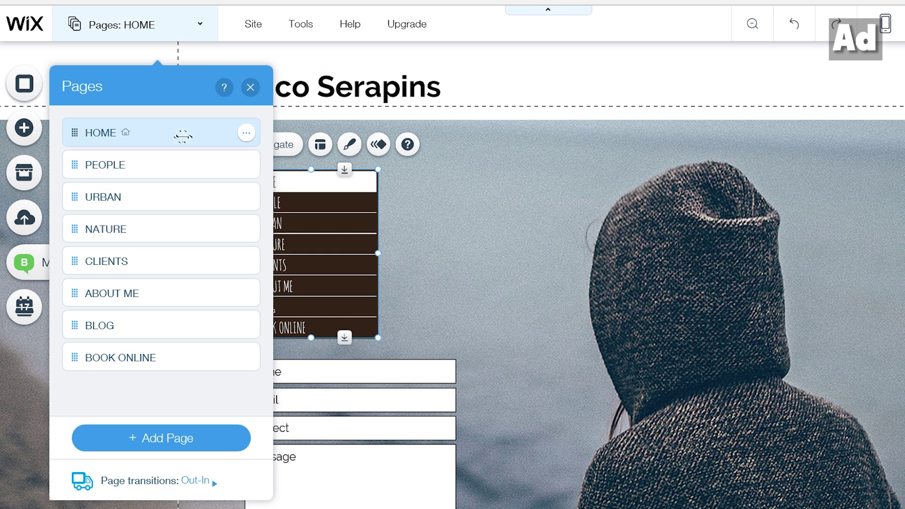
{"action": "left_click_drag", "start_coordinate": [177, 196], "coordinate": [178, 155]}
{"action": "left_click", "coordinate": [247, 137]}
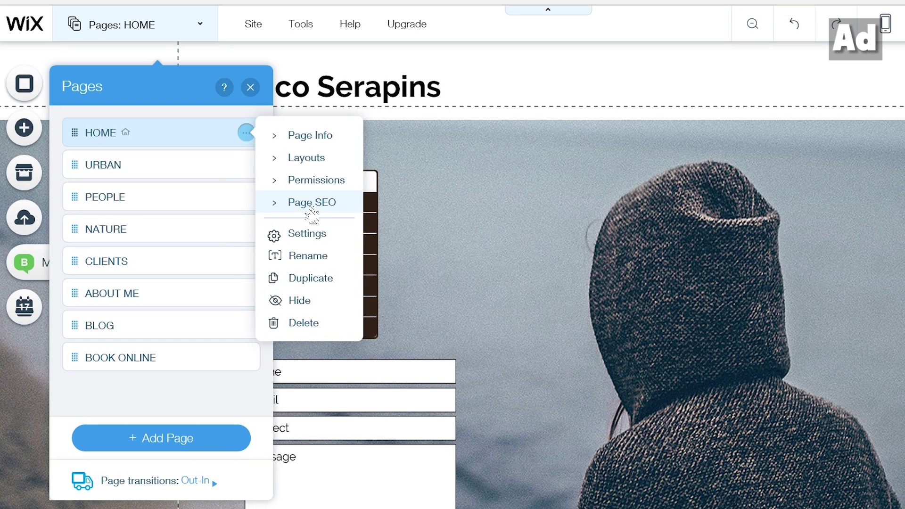
{"action": "left_click", "coordinate": [326, 141]}
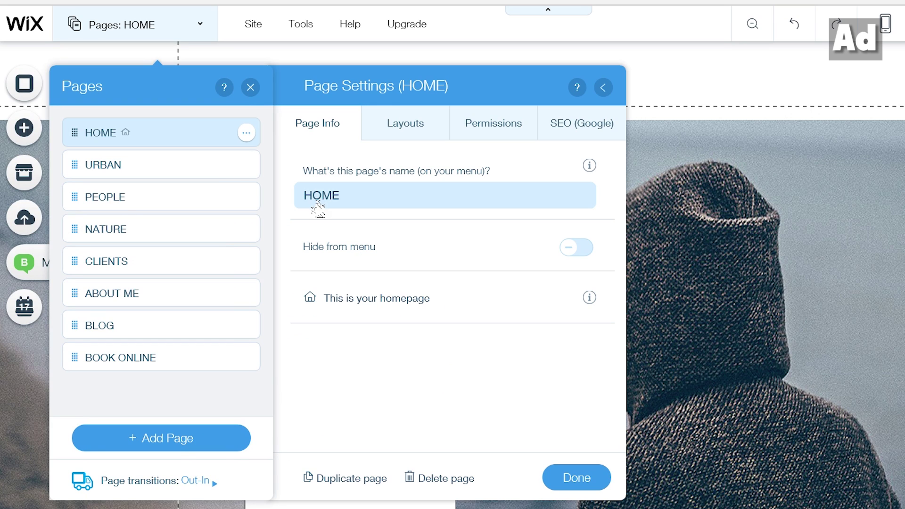
{"action": "left_click", "coordinate": [476, 134]}
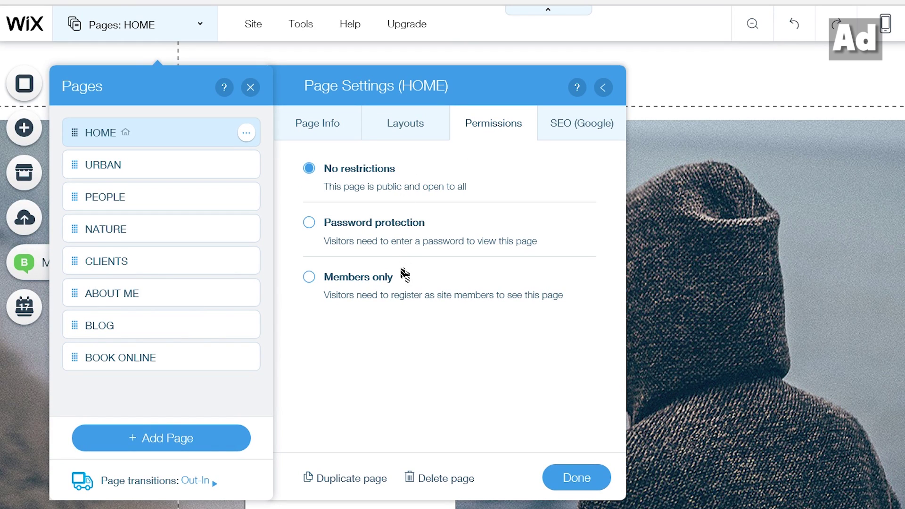
{"action": "left_click", "coordinate": [402, 288]}
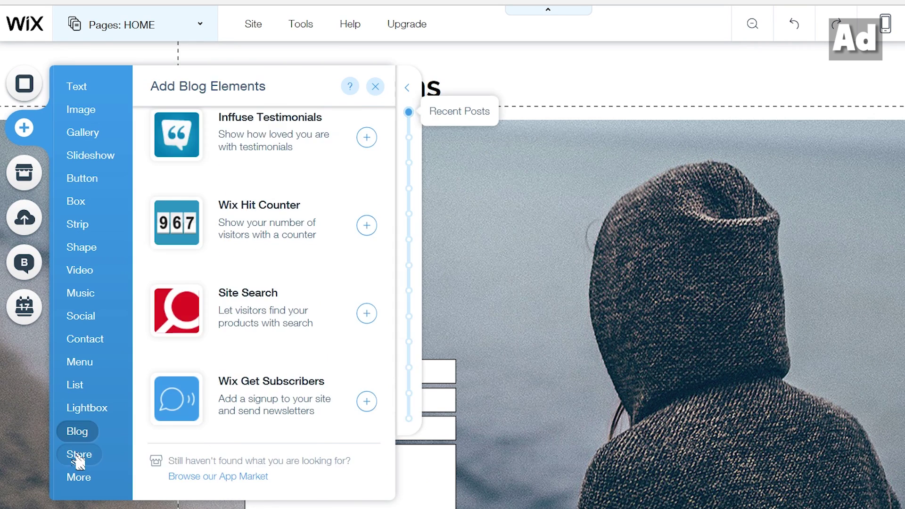
Add an online store with a sample-product Shop page to the site.
{"action": "mouse_move", "coordinate": [78, 459]}
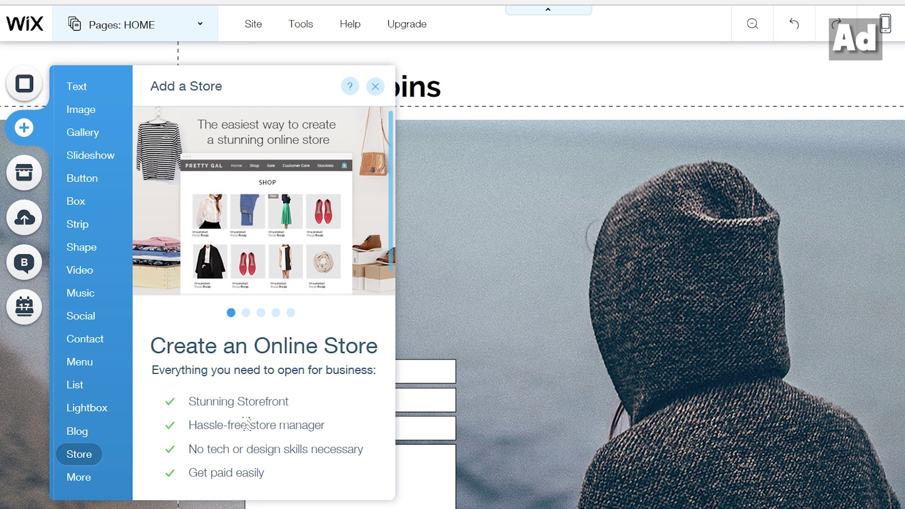
{"action": "scroll", "coordinate": [248, 426], "scroll_direction": "down", "scroll_amount": 3}
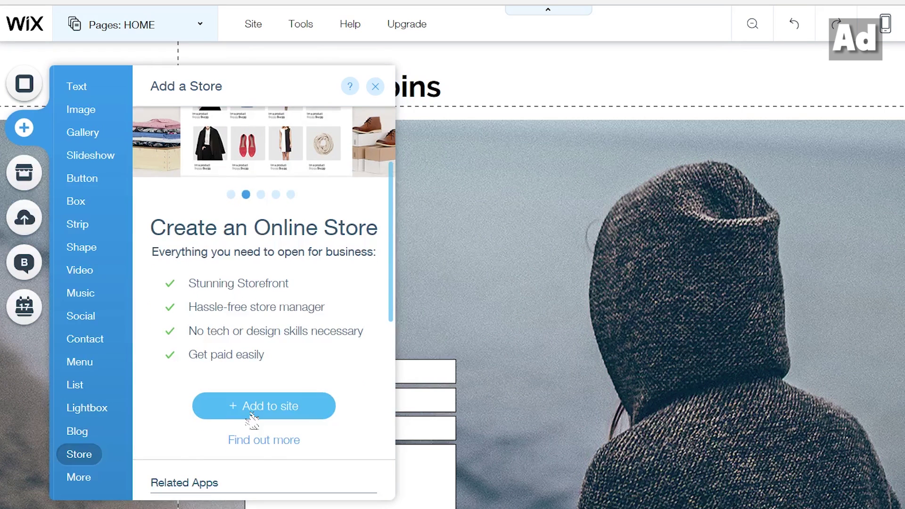
{"action": "left_click", "coordinate": [252, 406]}
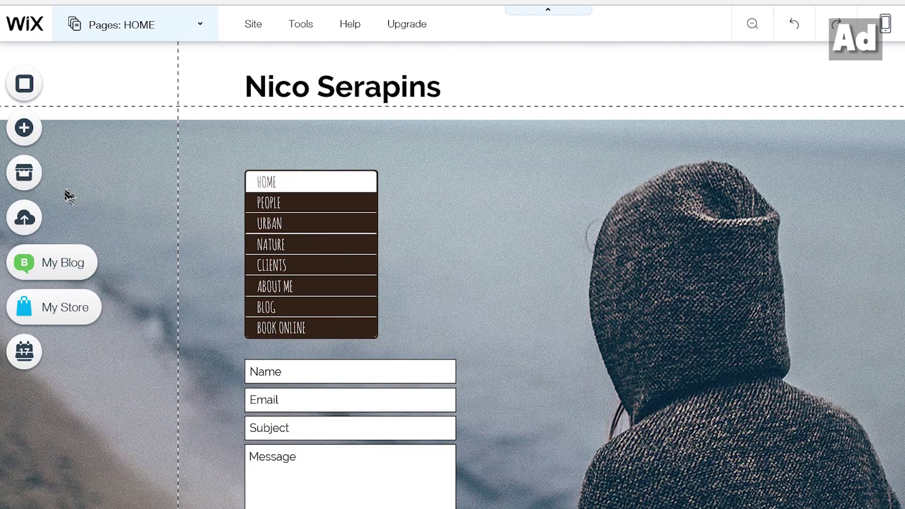
Browse the App Market's Photography apps and review, then close, the Instagram Feed pop-up settings.
{"action": "left_click", "coordinate": [34, 182]}
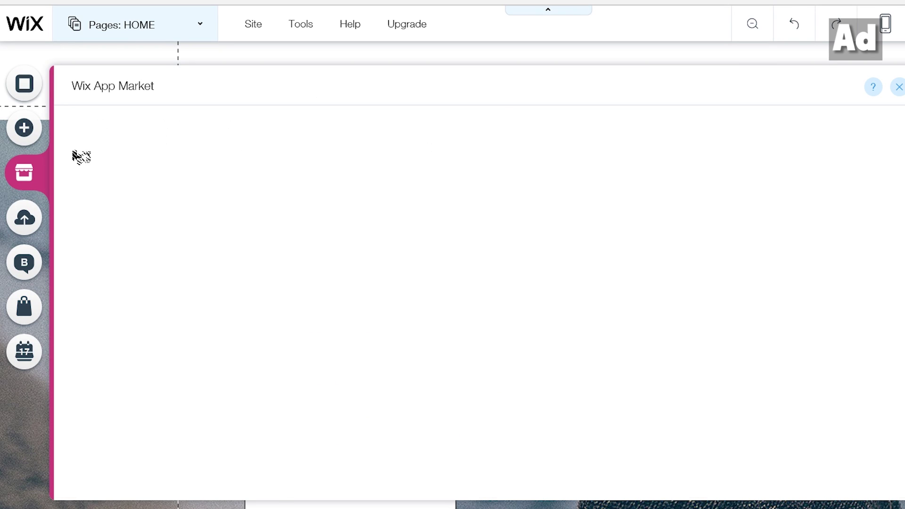
{"action": "scroll", "coordinate": [79, 157], "scroll_direction": "down", "scroll_amount": 3}
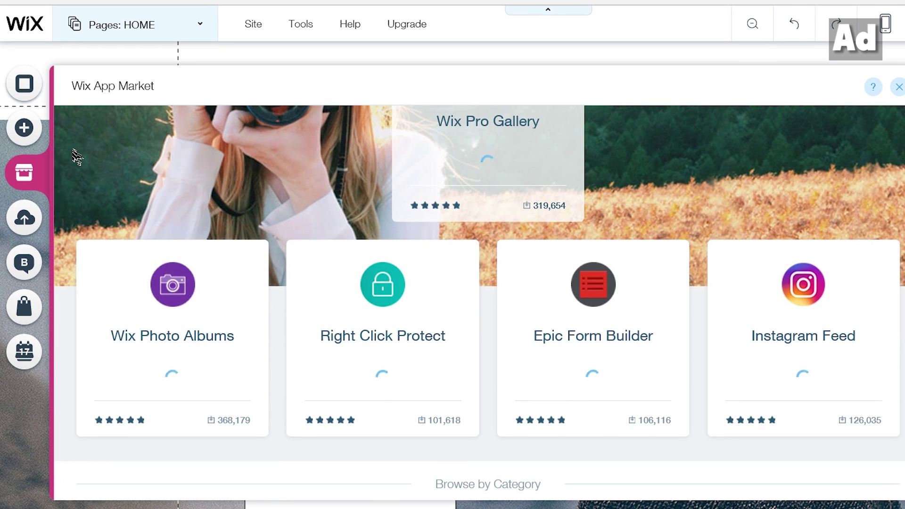
{"action": "scroll", "coordinate": [307, 317], "scroll_direction": "down", "scroll_amount": 6}
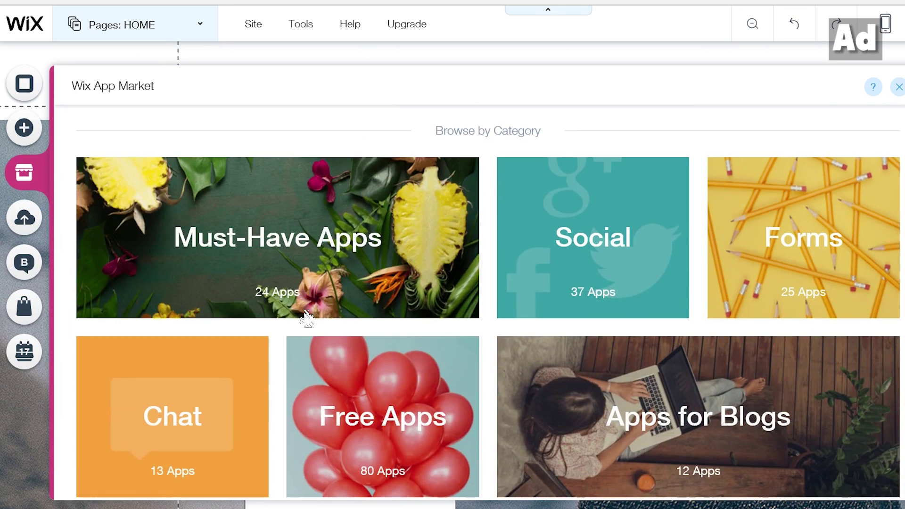
{"action": "scroll", "coordinate": [306, 319], "scroll_direction": "down", "scroll_amount": 5}
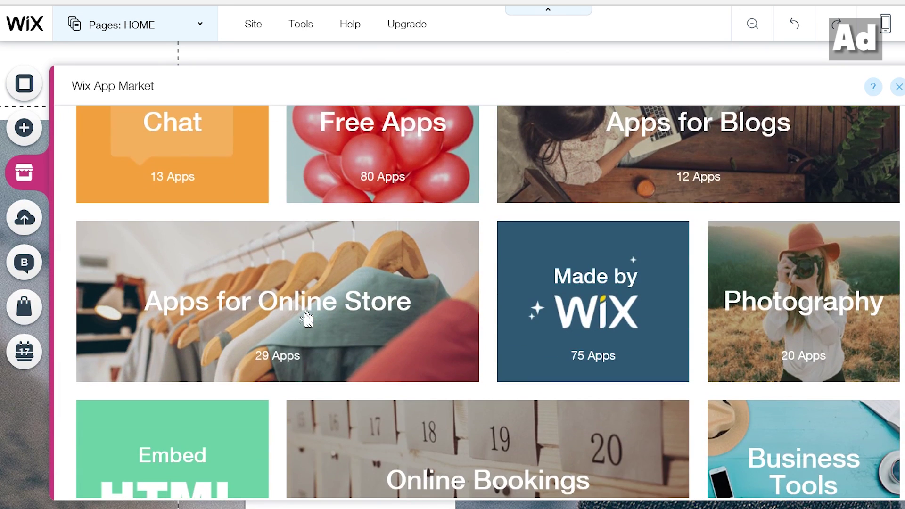
{"action": "scroll", "coordinate": [306, 318], "scroll_direction": "down", "scroll_amount": 1}
{"action": "mouse_move", "coordinate": [739, 287]}
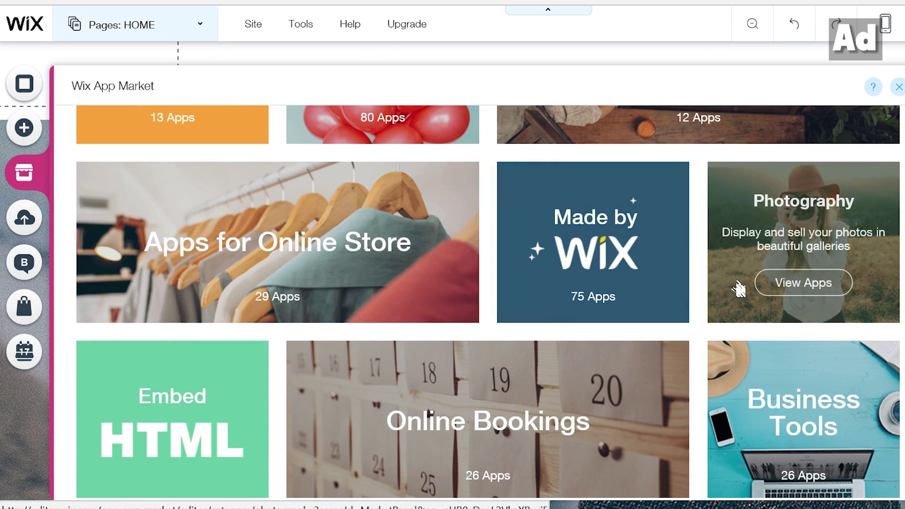
{"action": "left_click", "coordinate": [769, 284]}
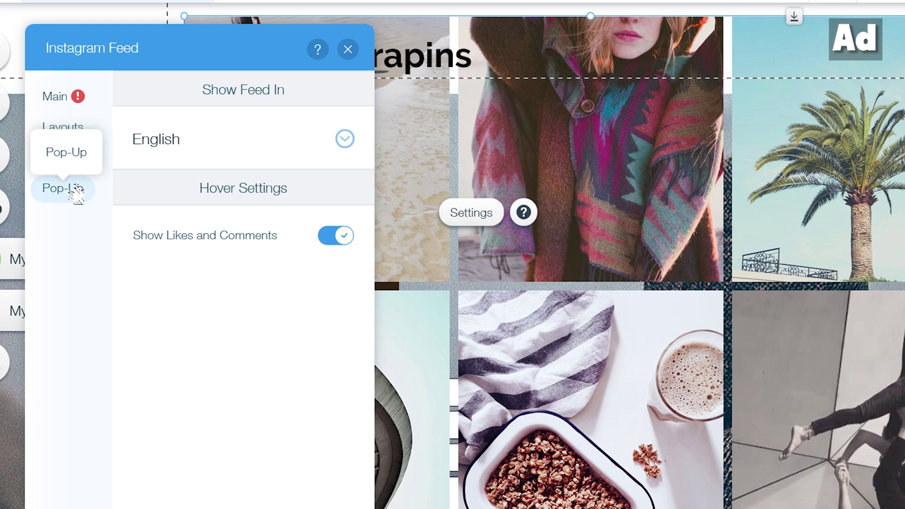
{"action": "left_click", "coordinate": [74, 189]}
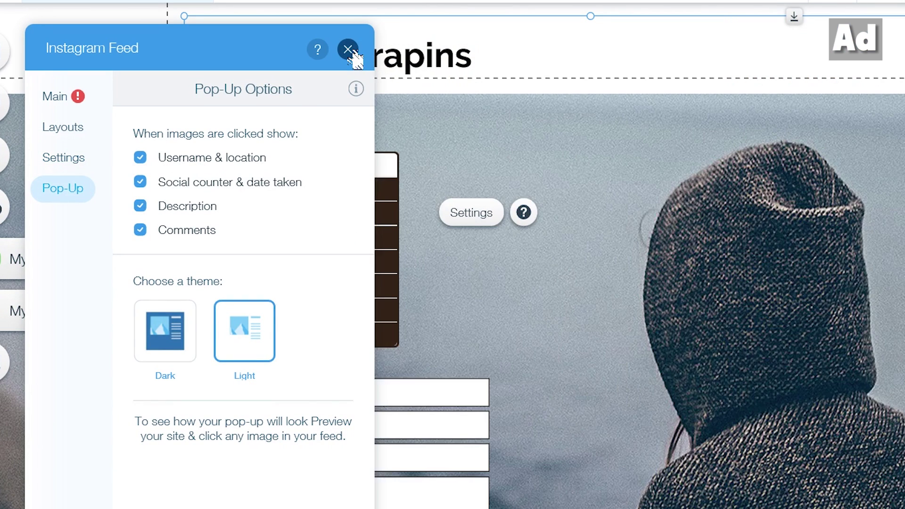
{"action": "left_click", "coordinate": [348, 49]}
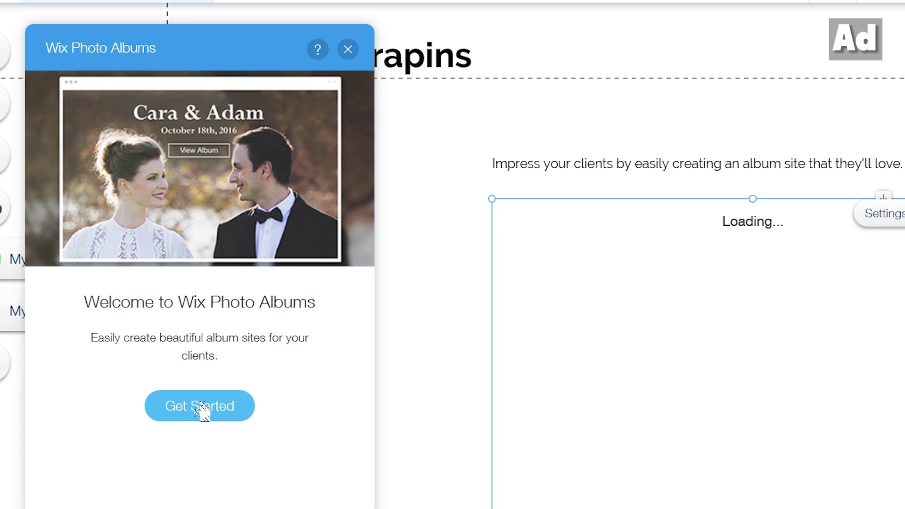
Create a Lookbook album site, confirming the event details and choosing a photo layout.
{"action": "left_click", "coordinate": [203, 410]}
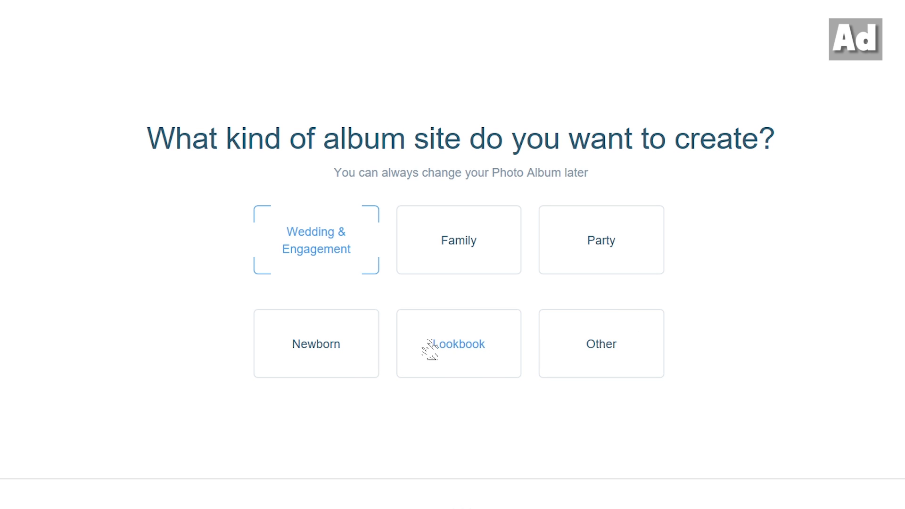
{"action": "left_click", "coordinate": [443, 342]}
{"action": "triple_click", "coordinate": [443, 348]}
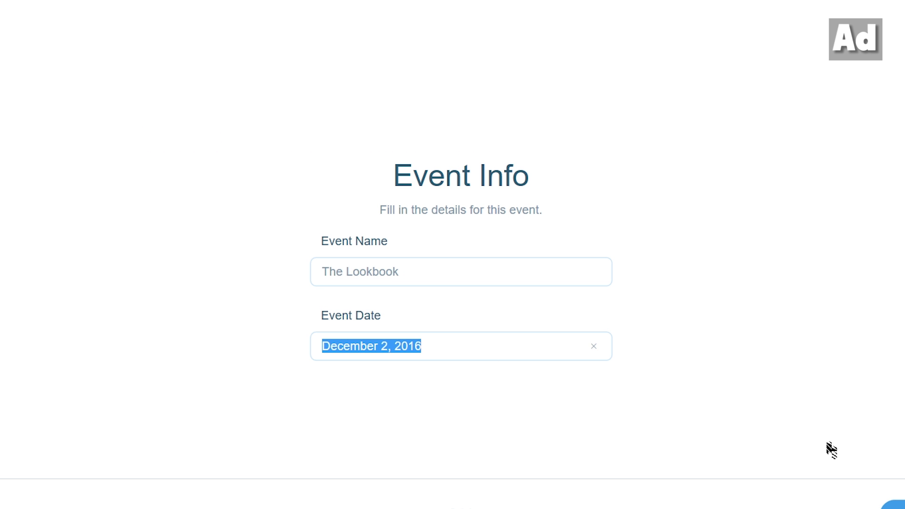
{"action": "left_click", "coordinate": [892, 504]}
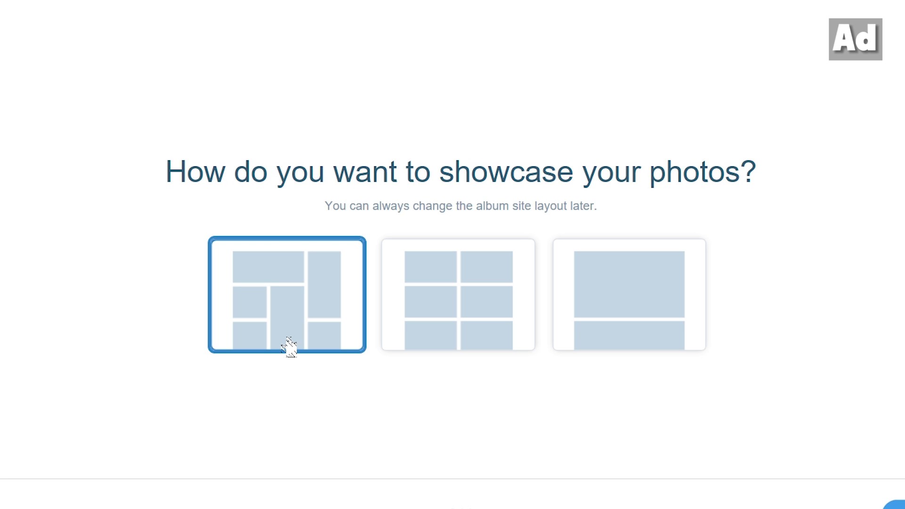
{"action": "left_click", "coordinate": [632, 323]}
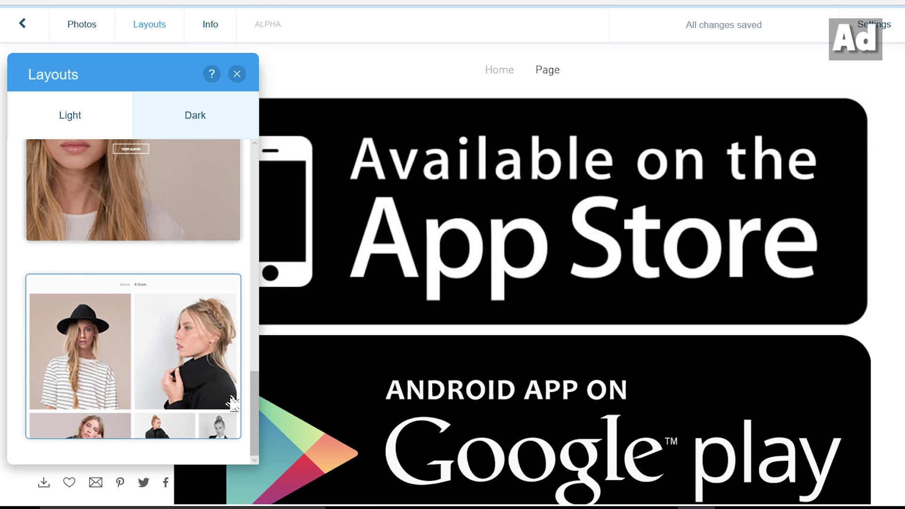
{"action": "scroll", "coordinate": [239, 283], "scroll_direction": "up", "scroll_amount": 10}
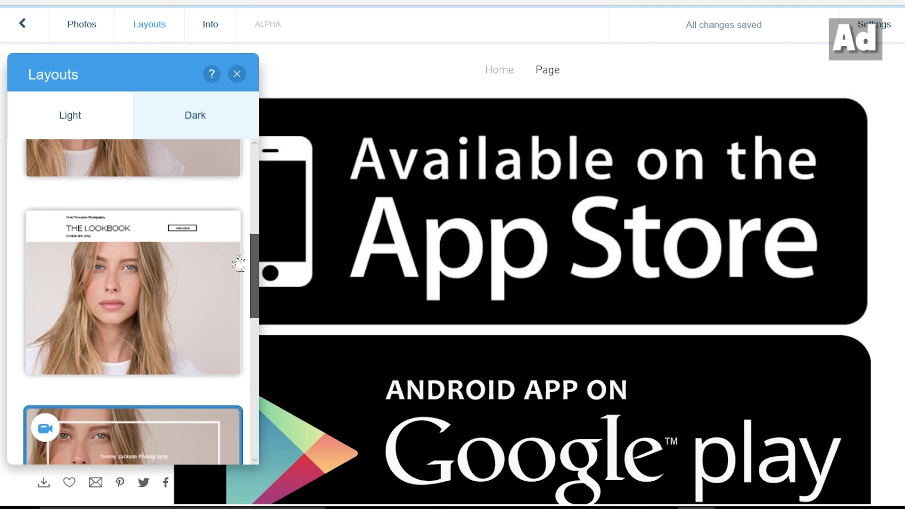
{"action": "scroll", "coordinate": [251, 216], "scroll_direction": "up", "scroll_amount": 2}
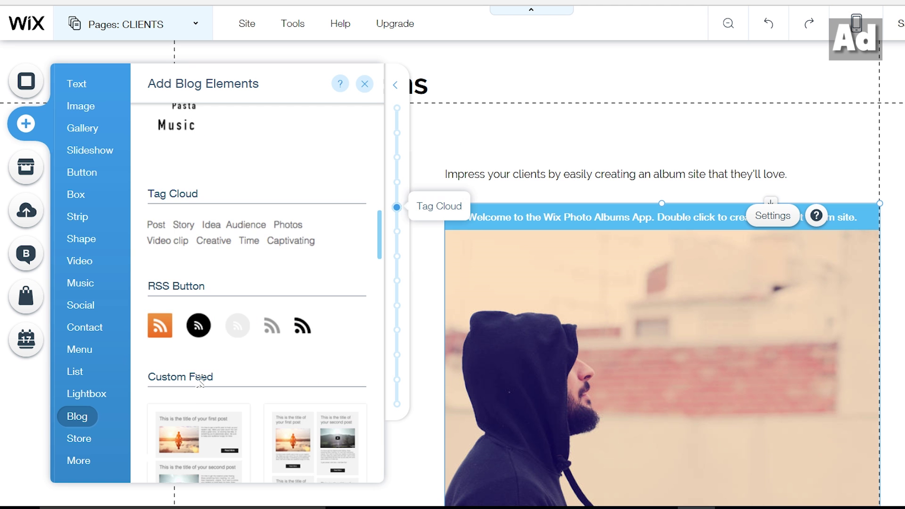
Review the blog panel's Blog Pages, Add Blog Elements and Learn More sections, then open Manage Your Blog.
{"action": "scroll", "coordinate": [200, 384], "scroll_direction": "down", "scroll_amount": 5}
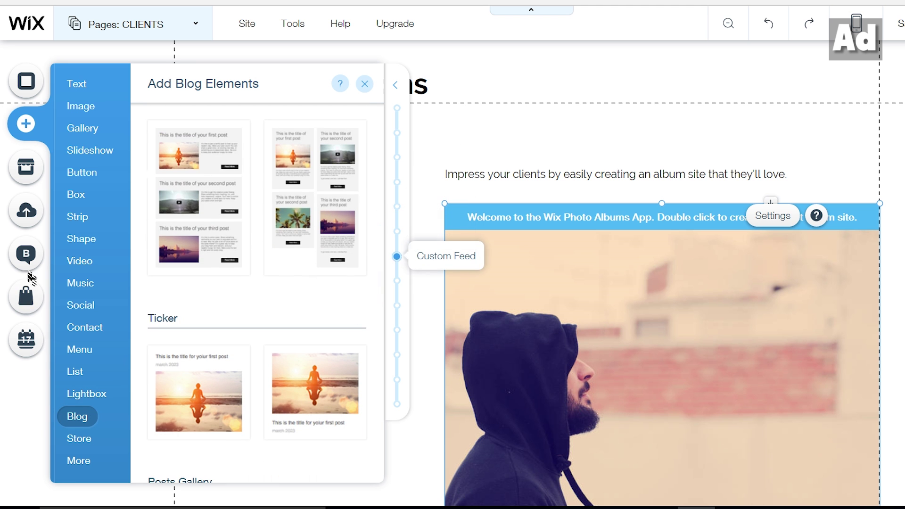
{"action": "left_click", "coordinate": [27, 264]}
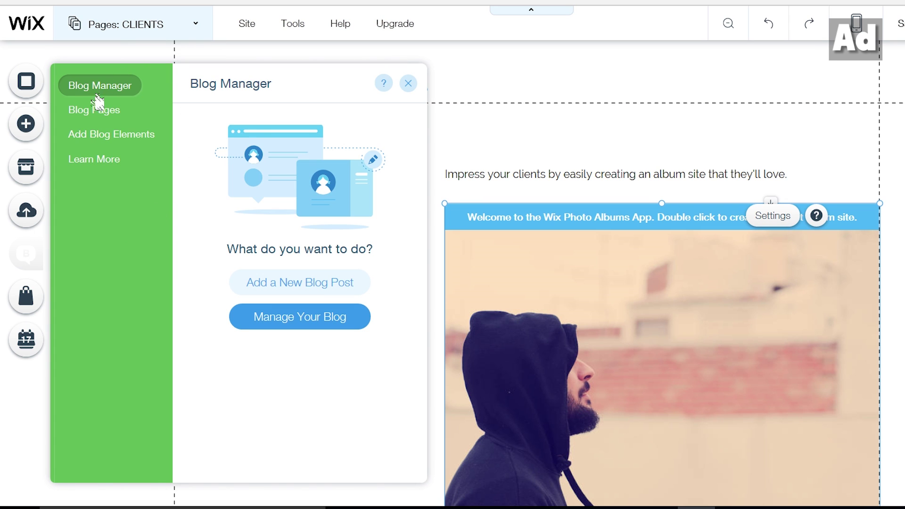
{"action": "left_click", "coordinate": [93, 113]}
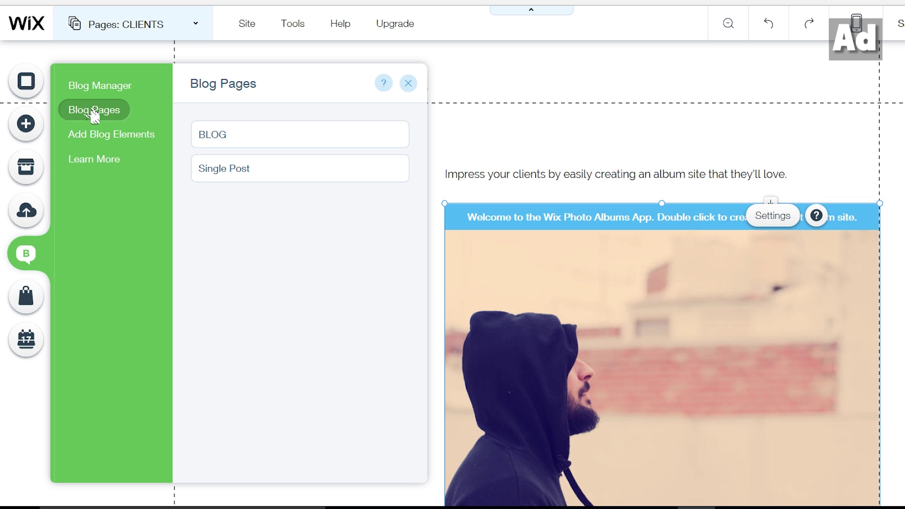
{"action": "left_click", "coordinate": [90, 138]}
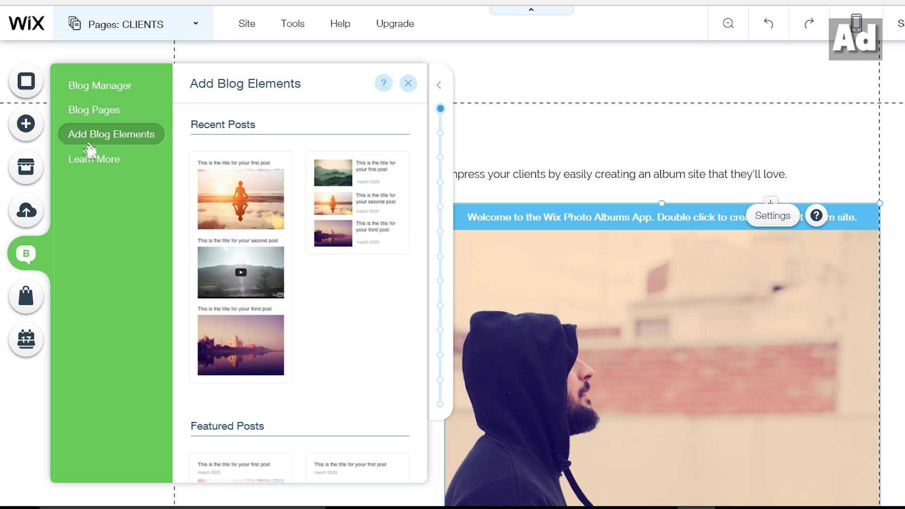
{"action": "left_click", "coordinate": [90, 162]}
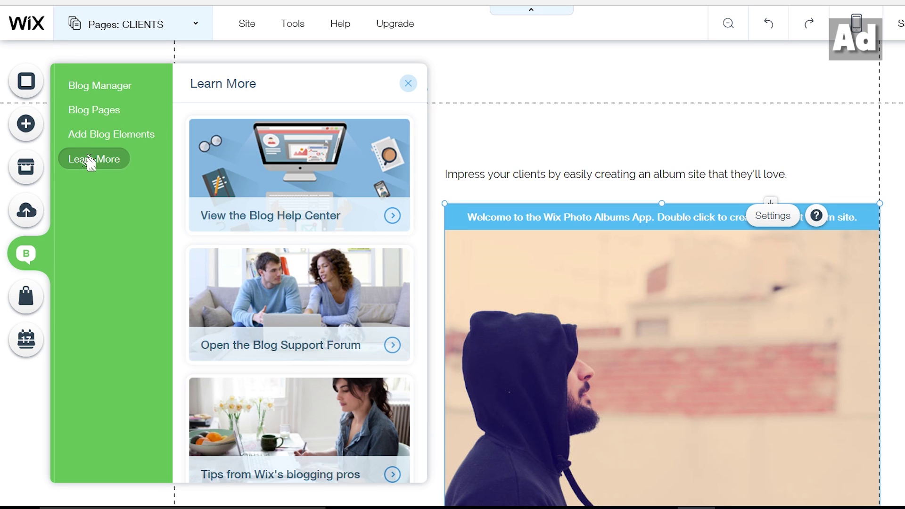
{"action": "left_click", "coordinate": [104, 87]}
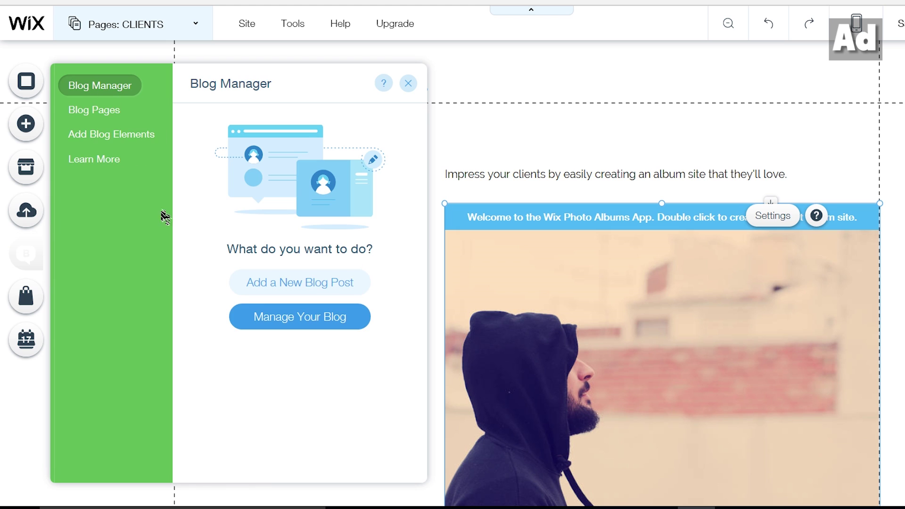
{"action": "left_click", "coordinate": [250, 316]}
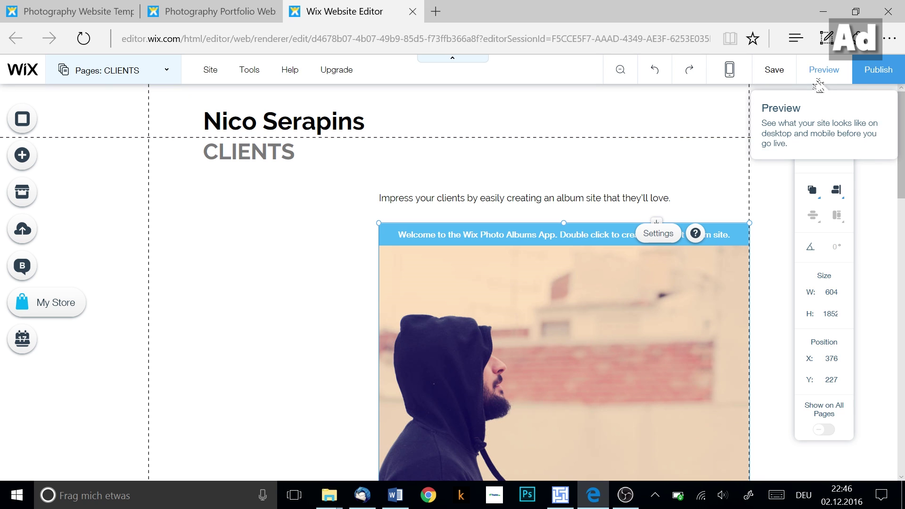
Preview the site, scroll through the CLIENTS gallery, then go to the NATURE page.
{"action": "left_click", "coordinate": [823, 69]}
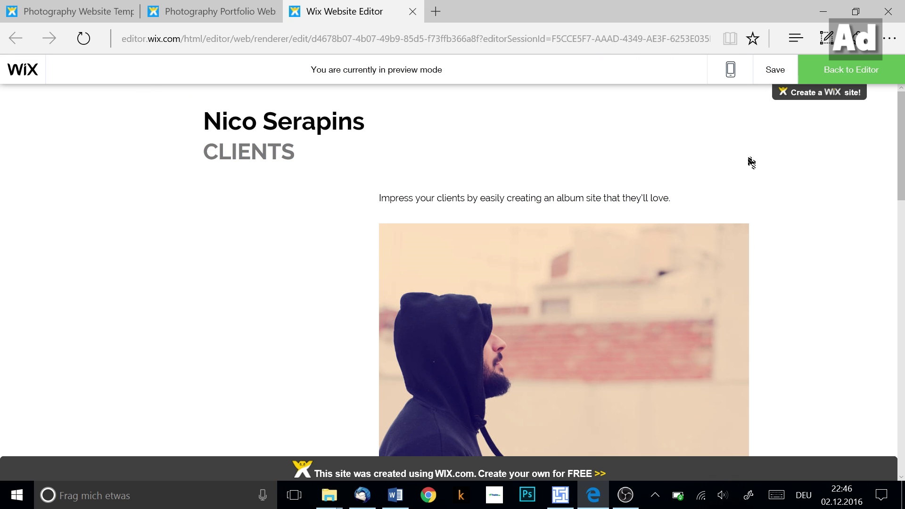
{"action": "scroll", "coordinate": [738, 273], "scroll_direction": "down", "scroll_amount": 10}
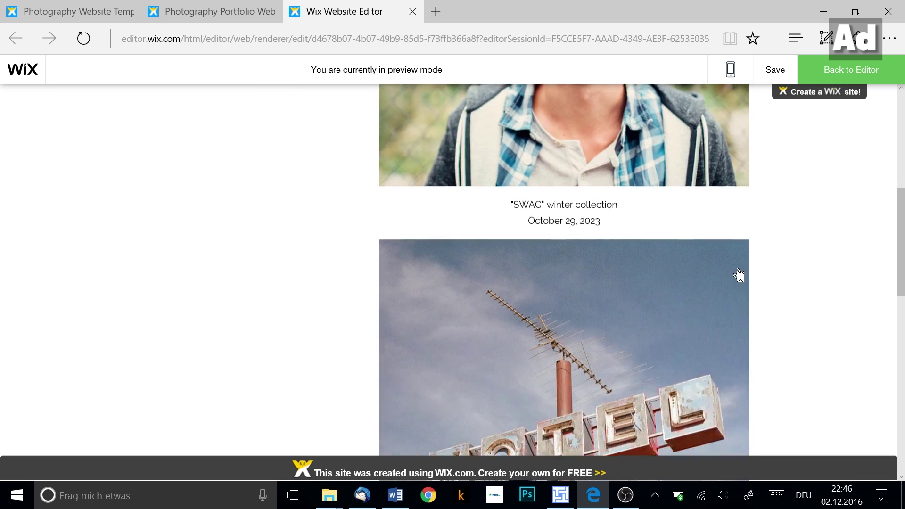
{"action": "scroll", "coordinate": [738, 274], "scroll_direction": "down", "scroll_amount": 8}
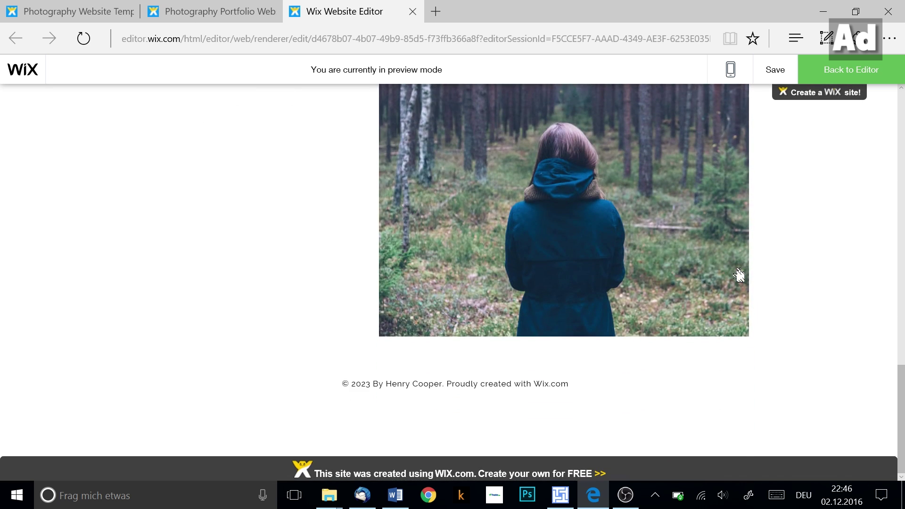
{"action": "scroll", "coordinate": [739, 275], "scroll_direction": "up", "scroll_amount": 18}
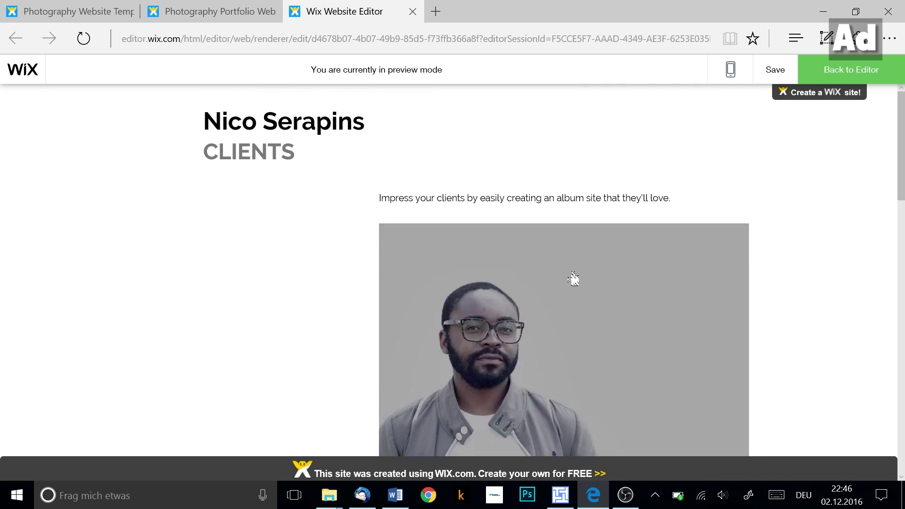
{"action": "left_click", "coordinate": [237, 123]}
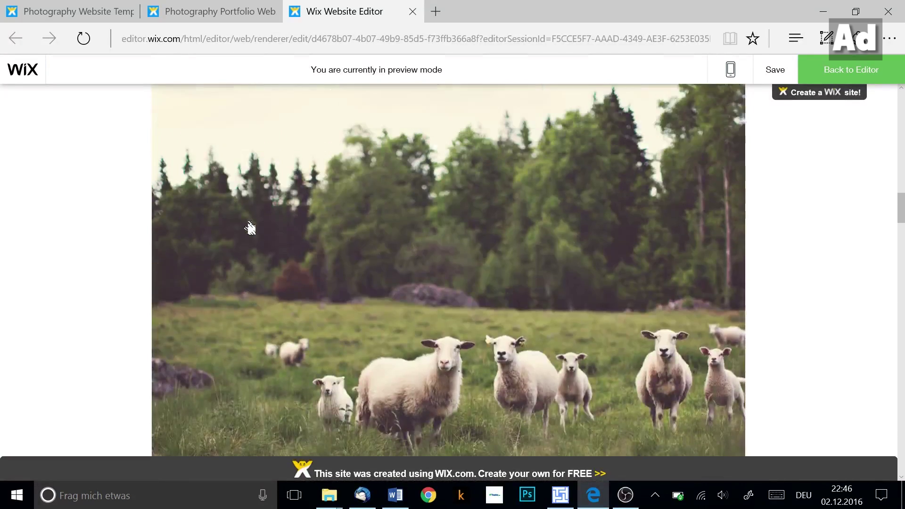
{"action": "scroll", "coordinate": [250, 228], "scroll_direction": "up", "scroll_amount": 10}
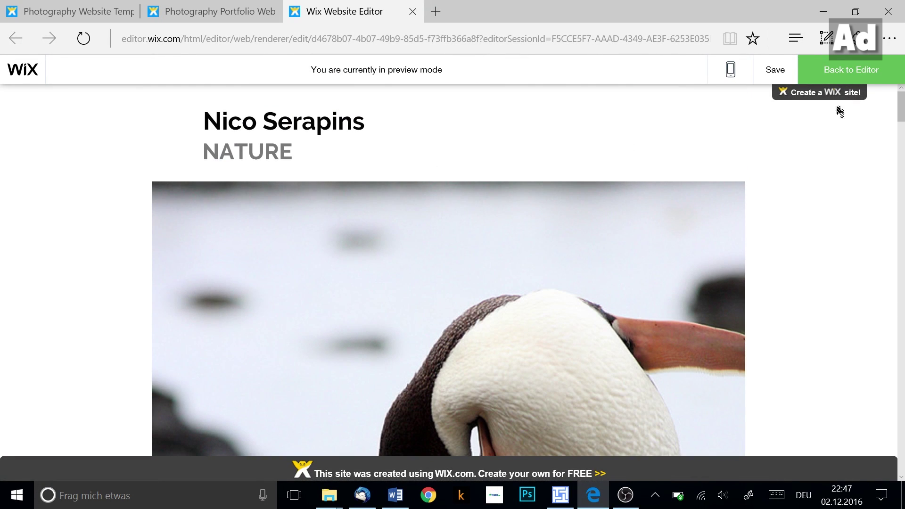
Return from preview to the editor and publish the site.
{"action": "left_click", "coordinate": [877, 79]}
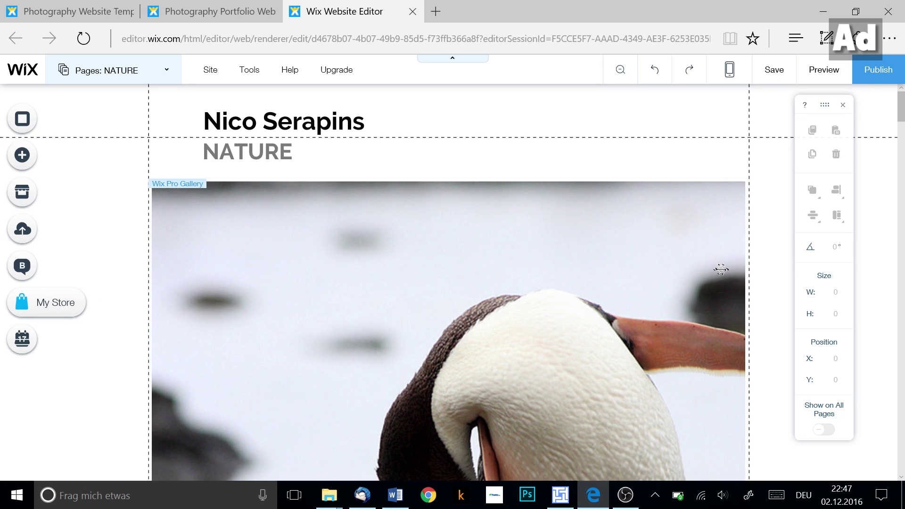
{"action": "left_click", "coordinate": [866, 80]}
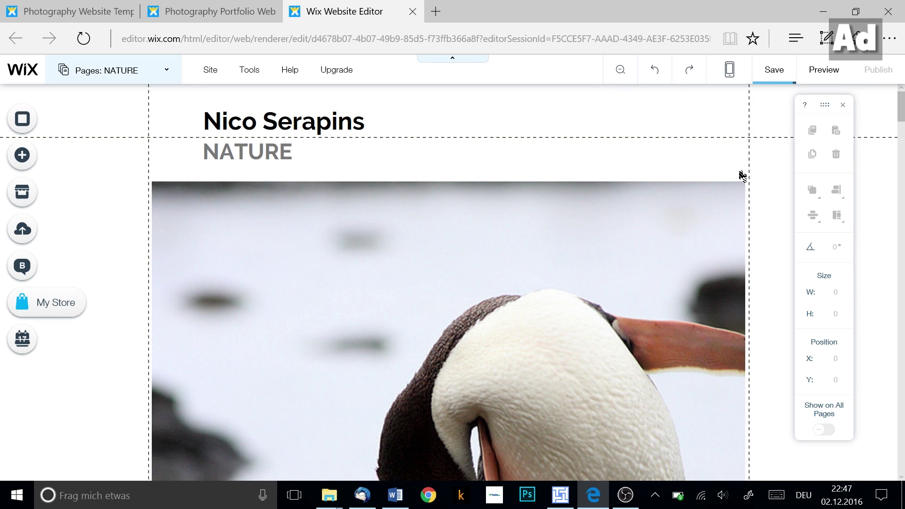